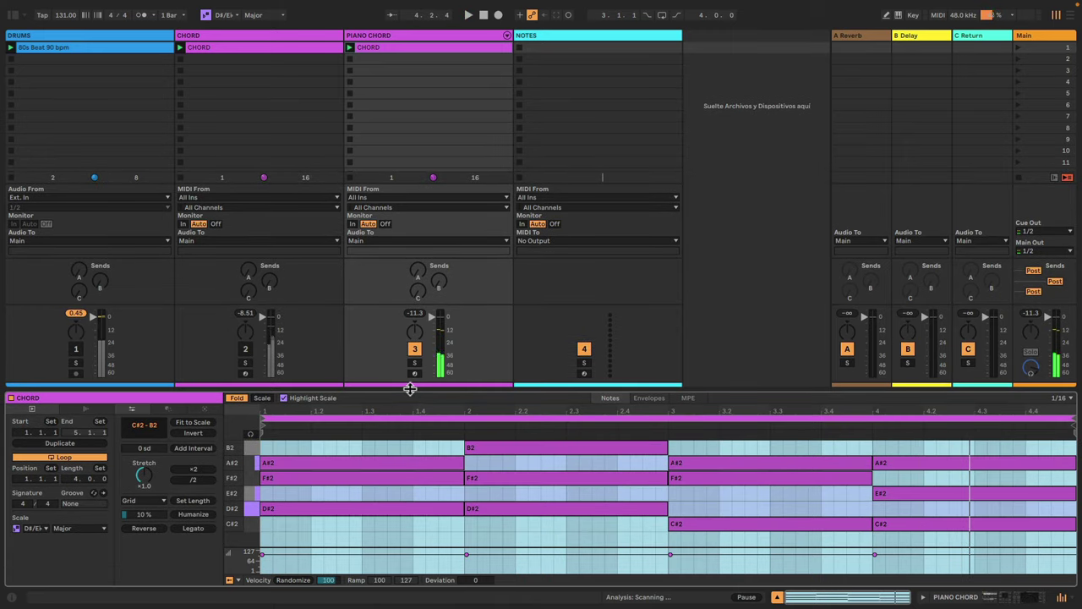
Set the scale to D#/E♭ Minor and check the available root notes and scale types
left_click(273, 419)
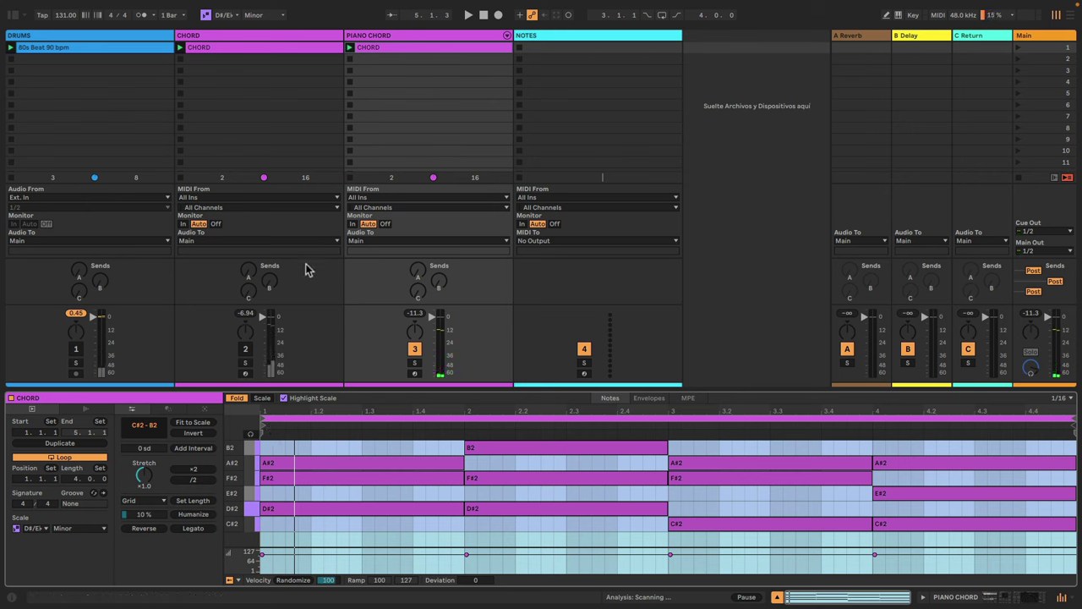
left_click(207, 15)
left_click(206, 15)
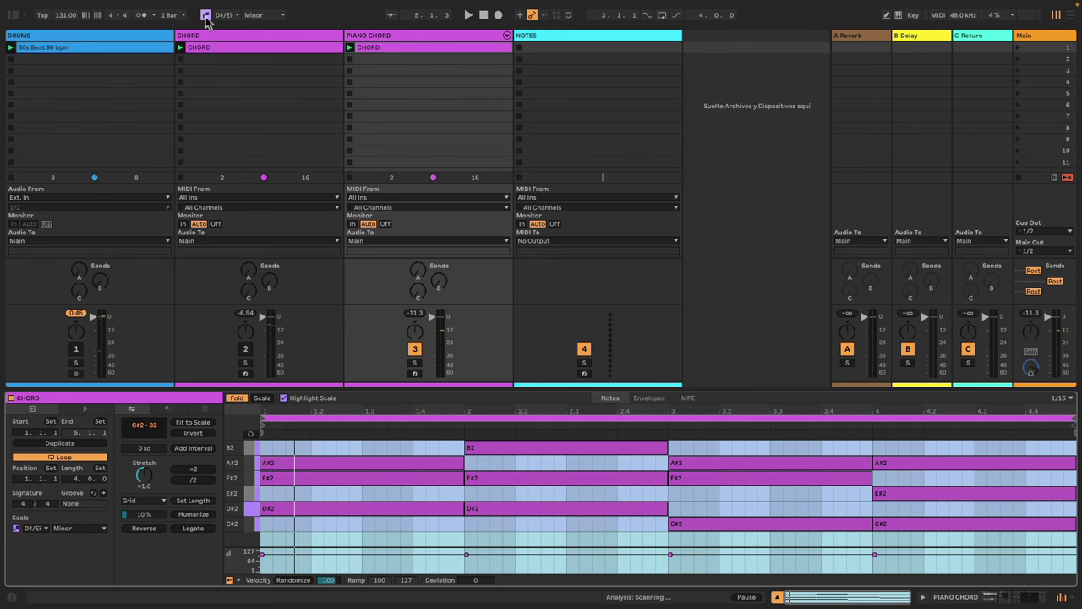
left_click(234, 17)
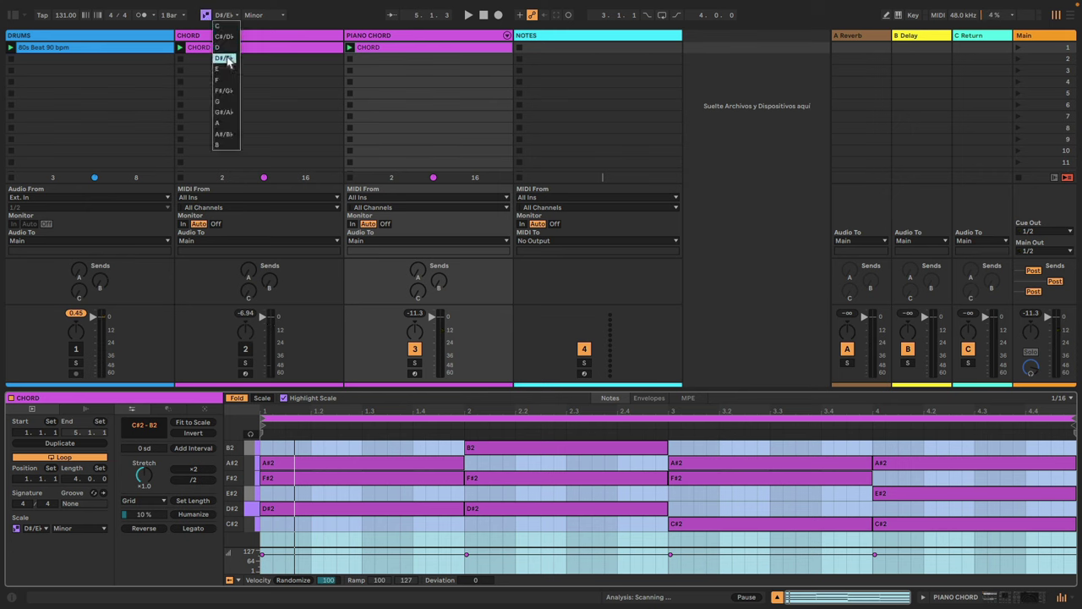
left_click(264, 16)
left_click(265, 17)
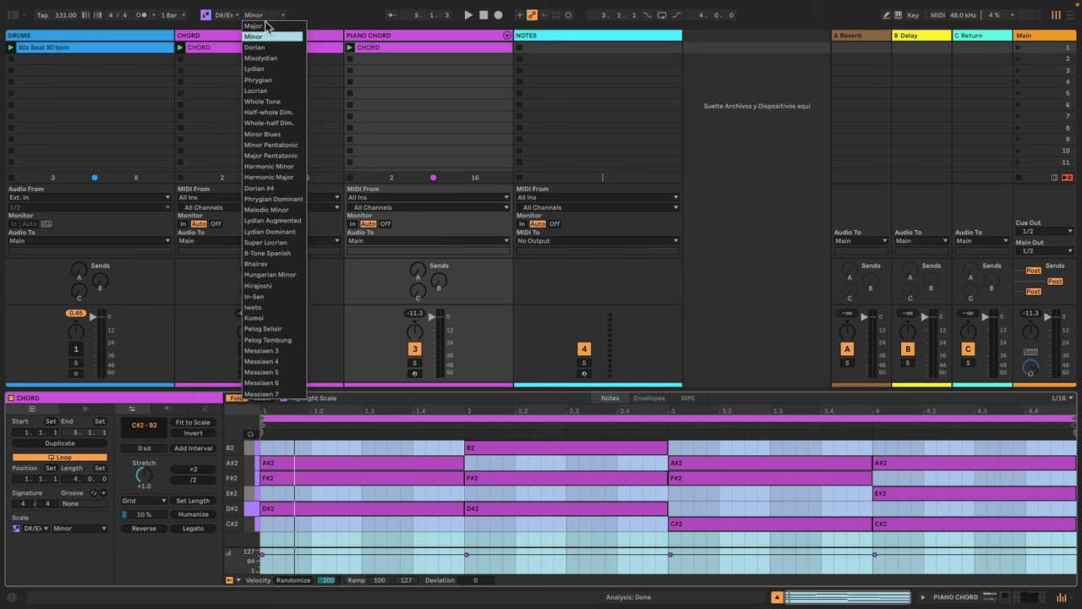
left_click(355, 17)
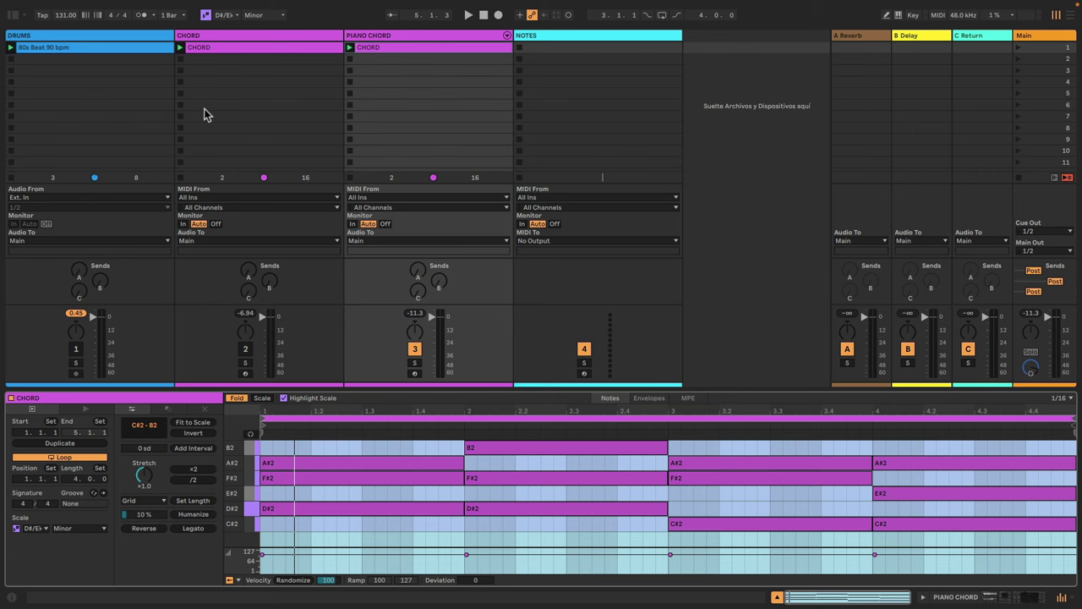
Create an empty MIDI clip in the first slot of the NOTES track and choose the Seed generator for it
double_click(549, 47)
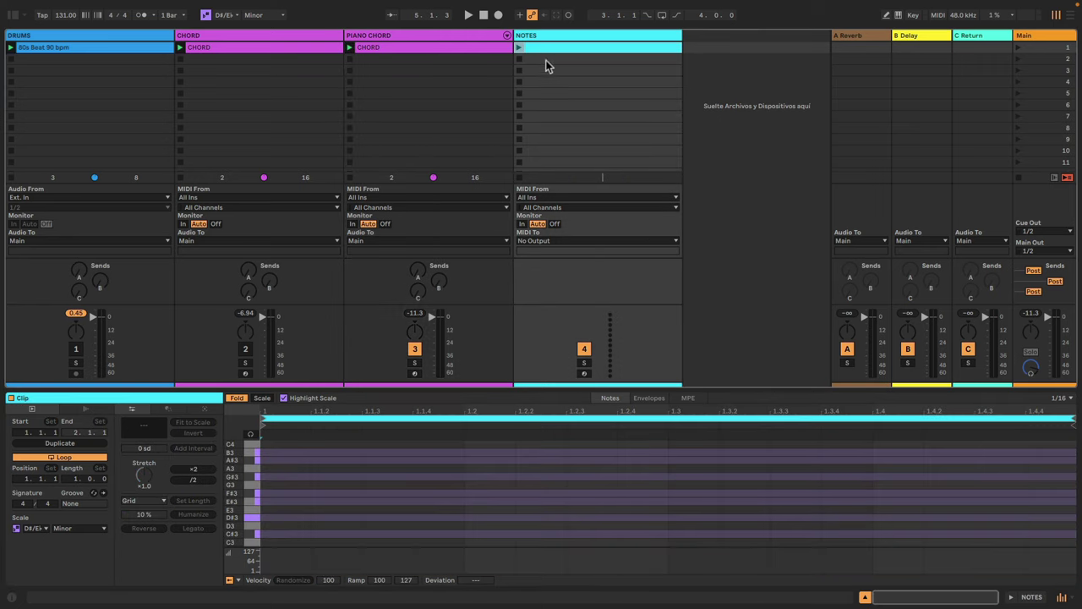
left_click(211, 408)
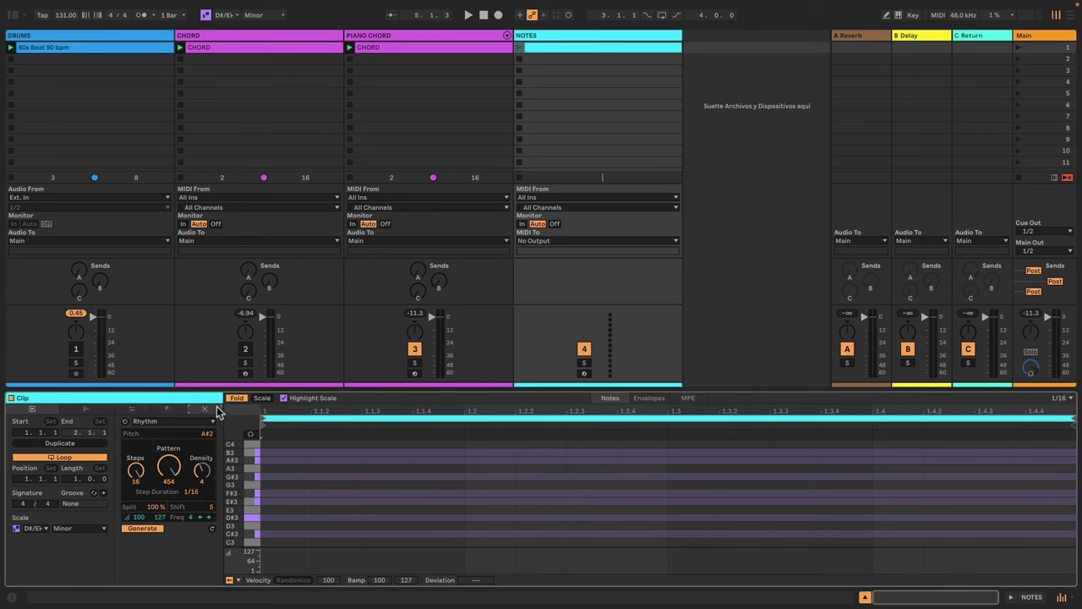
left_click(175, 422)
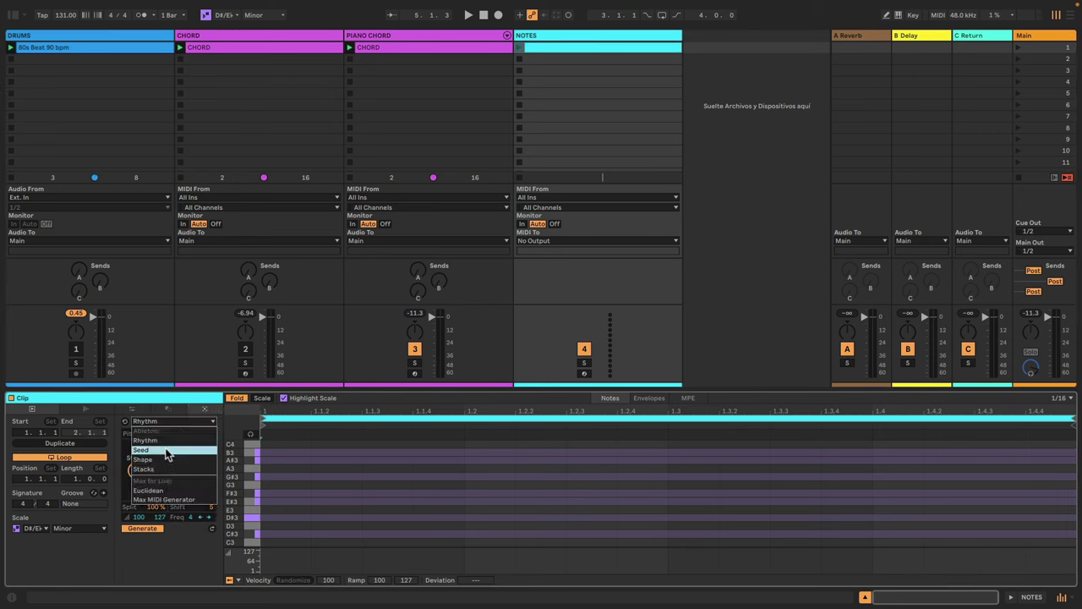
left_click(166, 453)
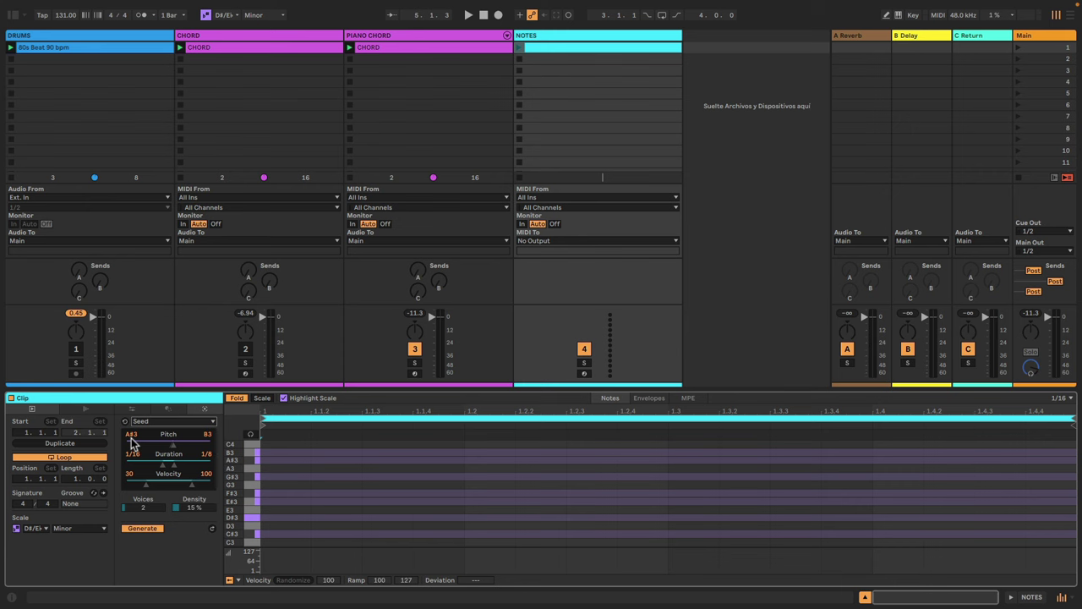
Set the Seed pitch range to D#3–D#5 and the clip's loop length to 4 bars
mouse_move(174, 445)
left_mouse_down()
mouse_move(181, 452)
mouse_move(172, 449)
left_mouse_up()
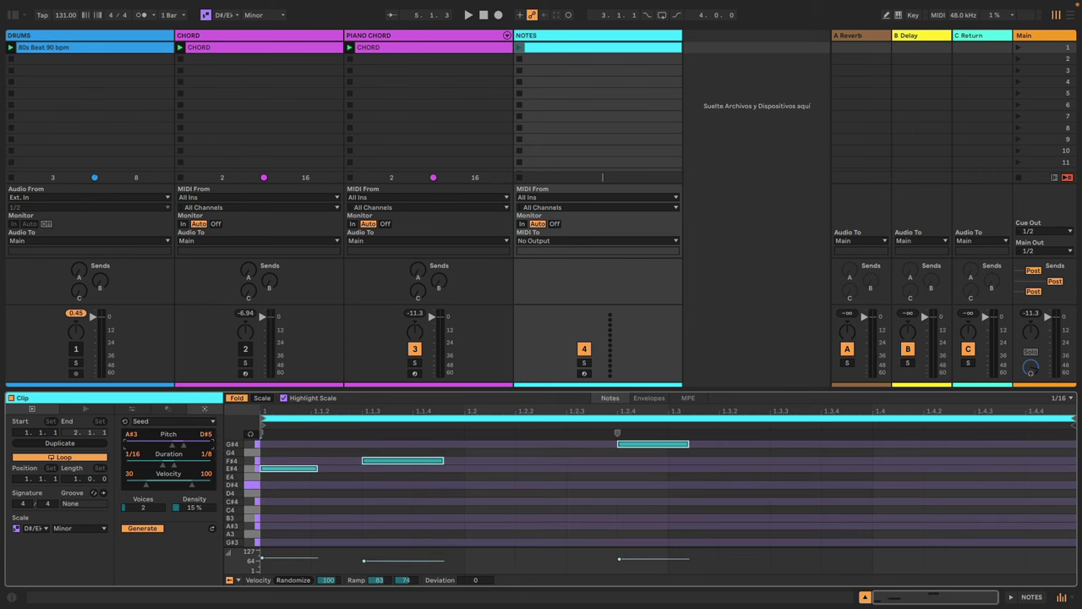
left_click_drag(186, 448, 169, 454)
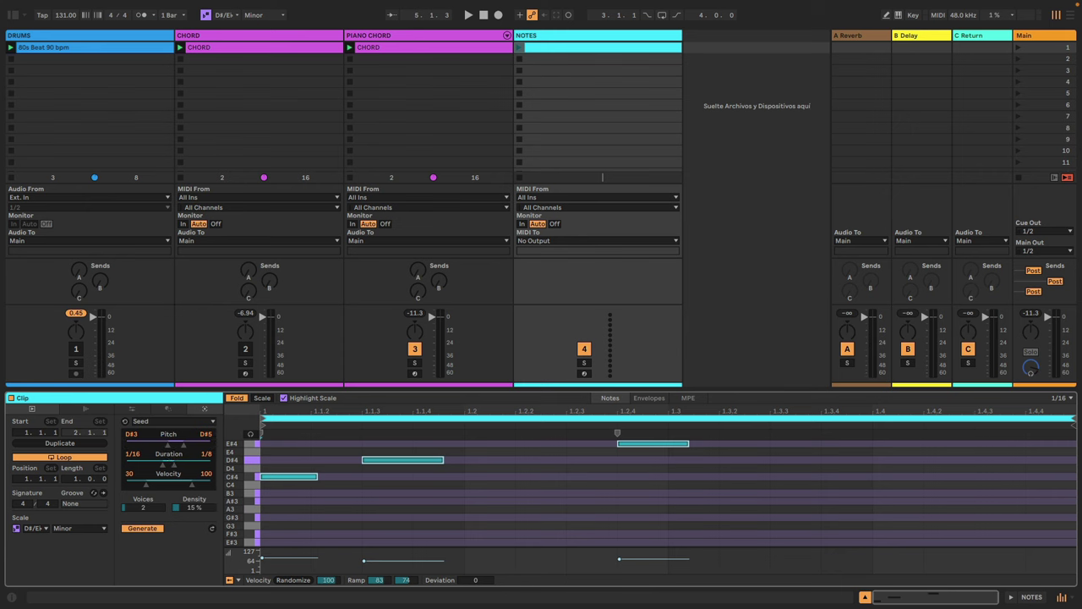
key("minus")
key("minus")
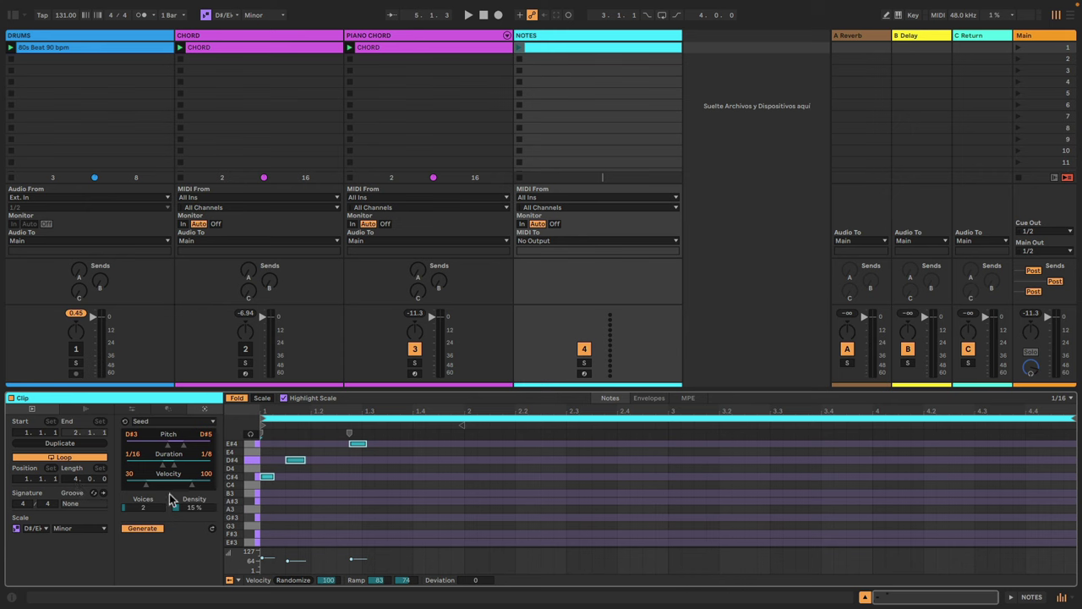
Set the Seed note duration range to 1/4–1/2 and the velocity range to 38–127
left_click_drag(176, 465, 189, 470)
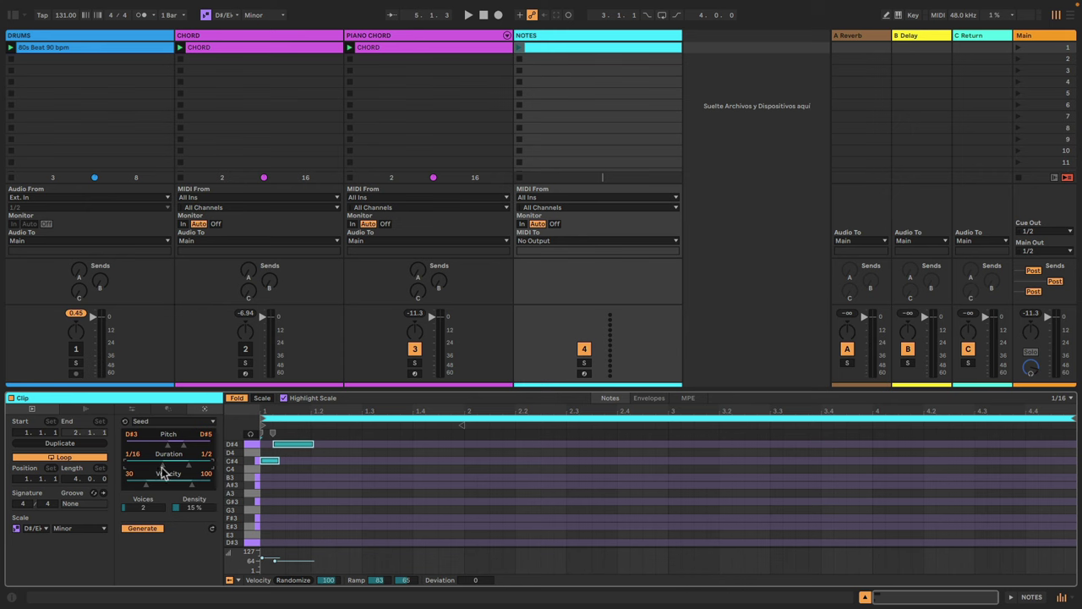
left_click_drag(165, 470, 166, 465)
left_click_drag(165, 465, 166, 460)
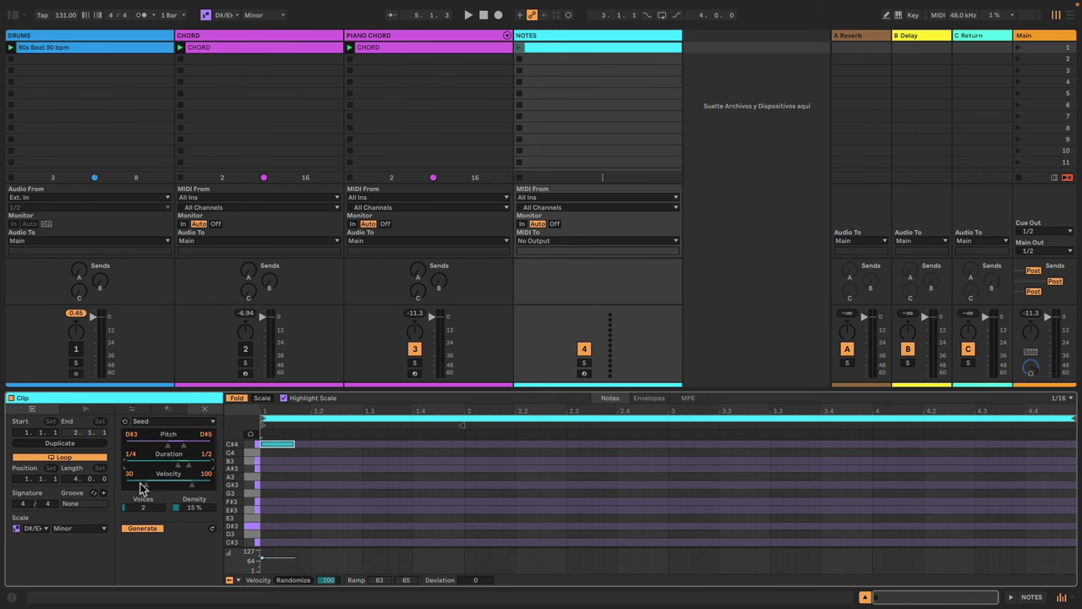
mouse_move(191, 491)
left_mouse_down()
mouse_move(191, 473)
mouse_move(142, 485)
mouse_move(150, 492)
left_mouse_up()
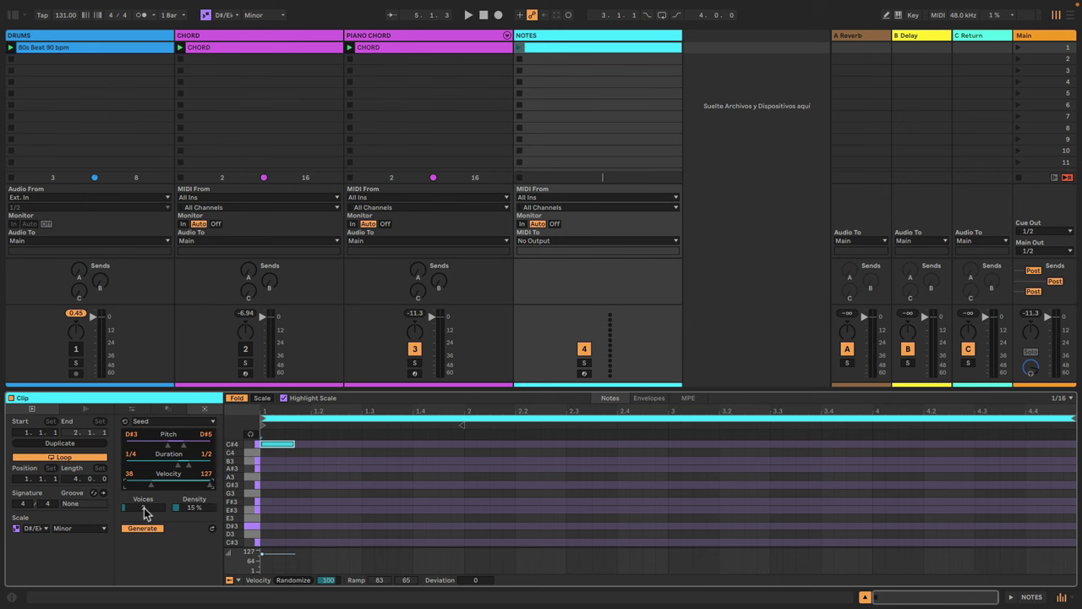
Set Seed to 1 voice and 77 % density, and generate the notes in the clip
left_click(144, 508)
left_click_drag(197, 513, 197, 487)
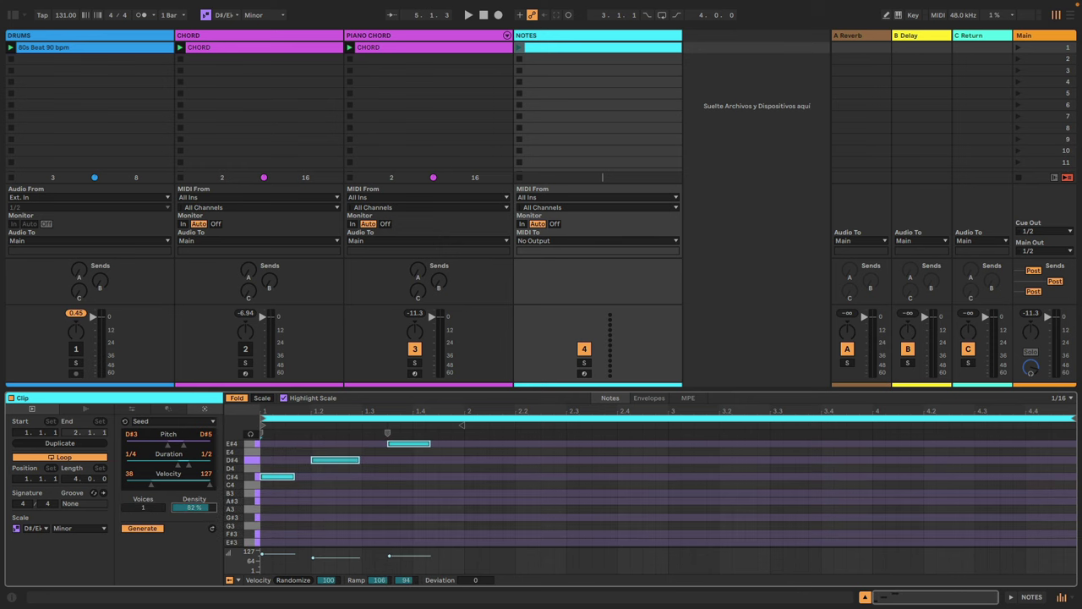
left_click(212, 528)
left_click(213, 530)
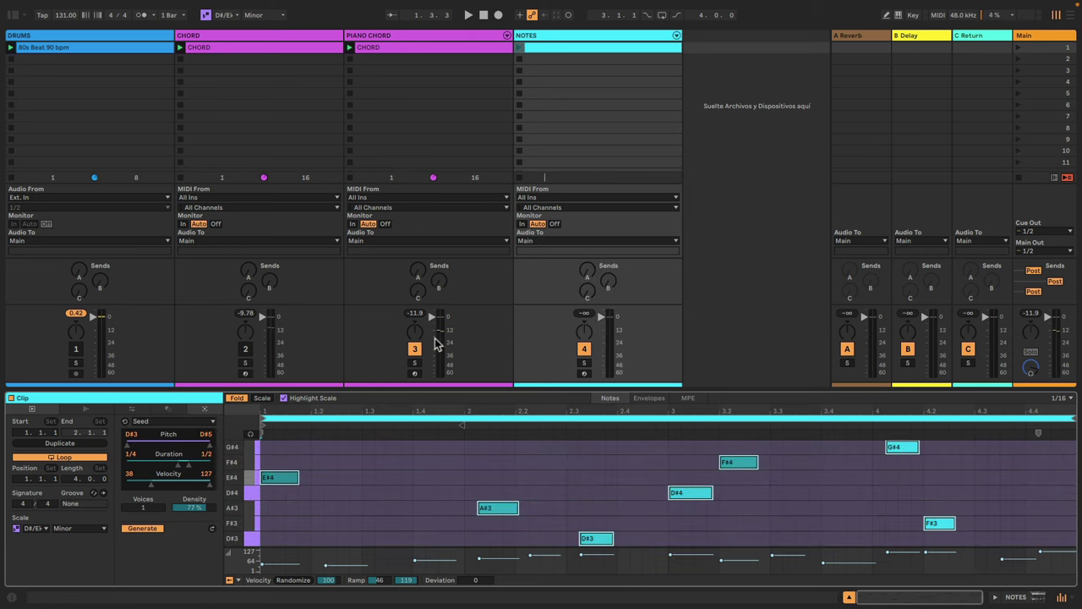
Launch the first NOTES clip and choose the Connect transformation for it
left_click(520, 48)
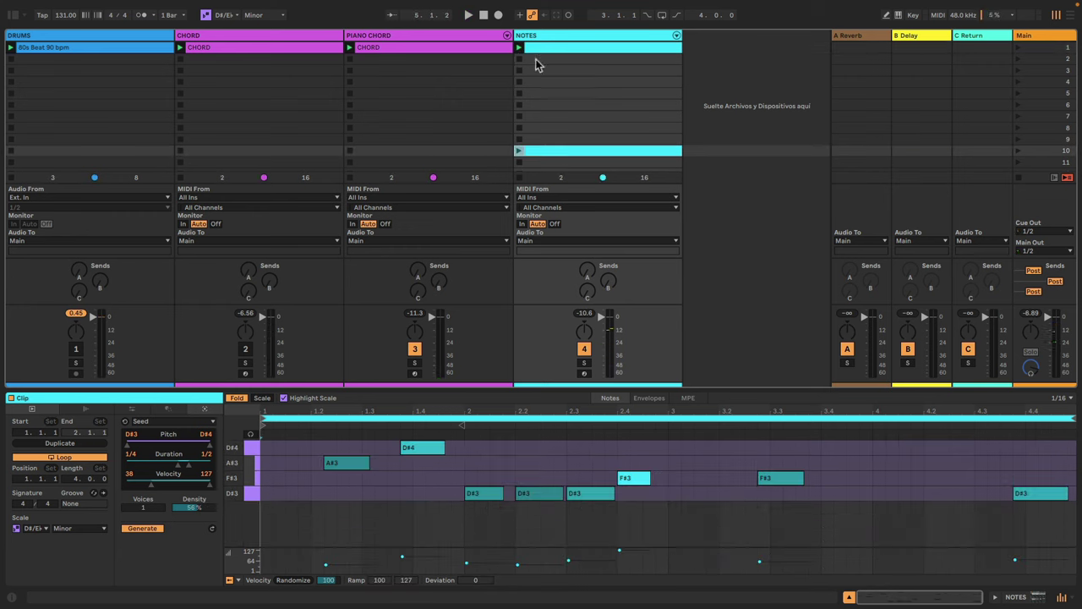
left_click(541, 49)
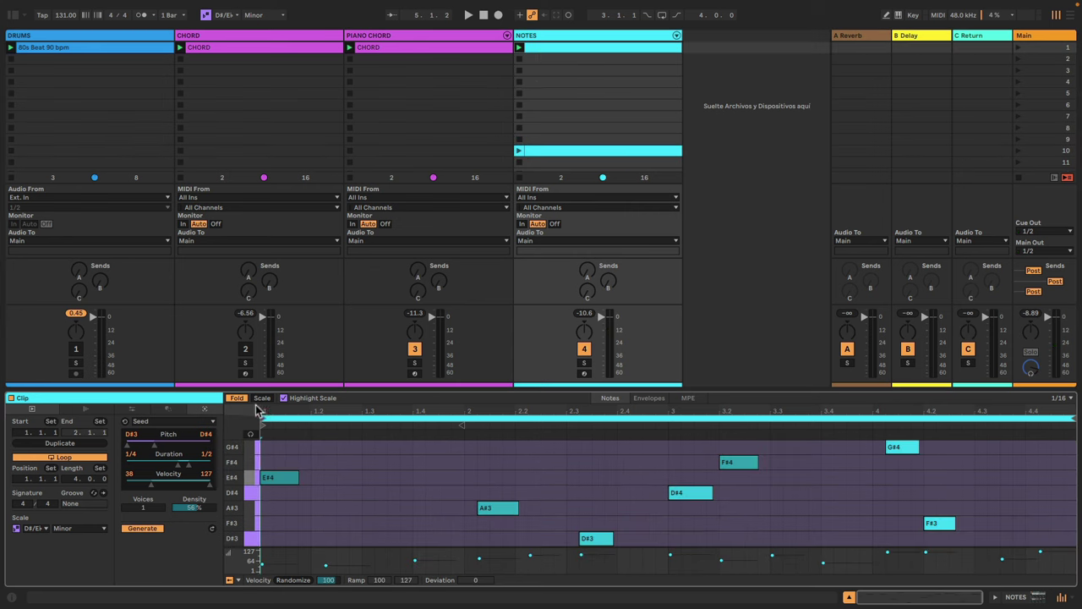
left_click(168, 409)
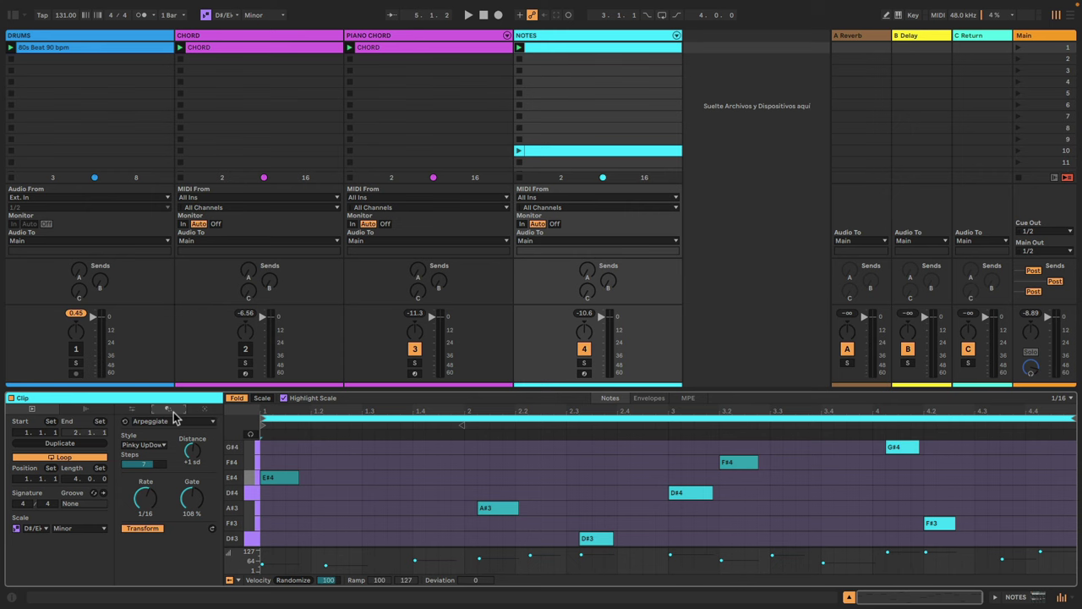
left_click(172, 421)
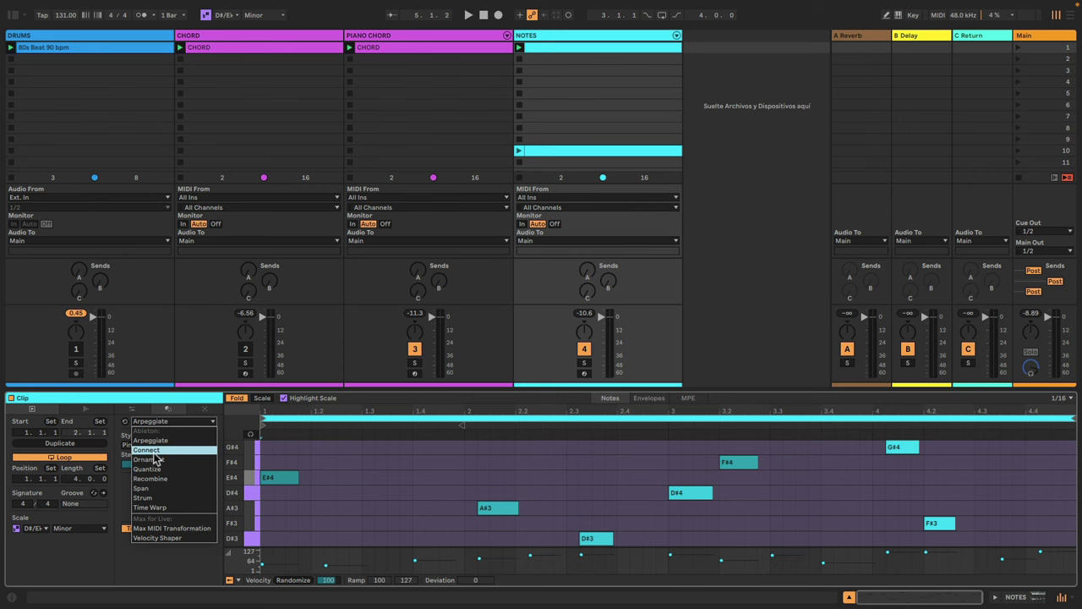
left_click(148, 449)
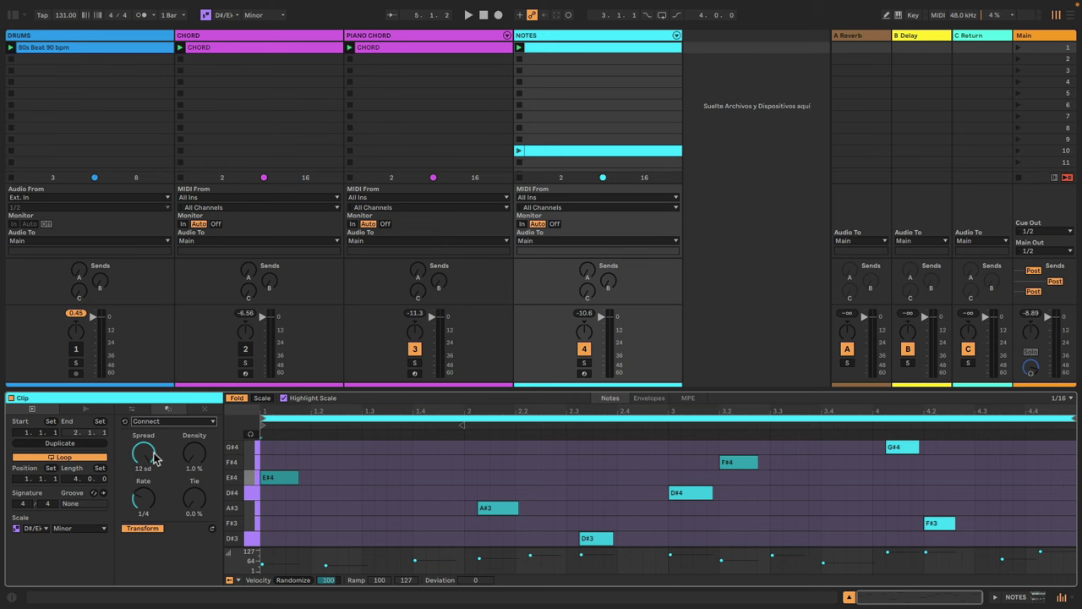
Apply Connect to the clip with a spread of 6 sd, density 55 %, tie 2.4 % and rate 1/8
left_click_drag(149, 455, 143, 497)
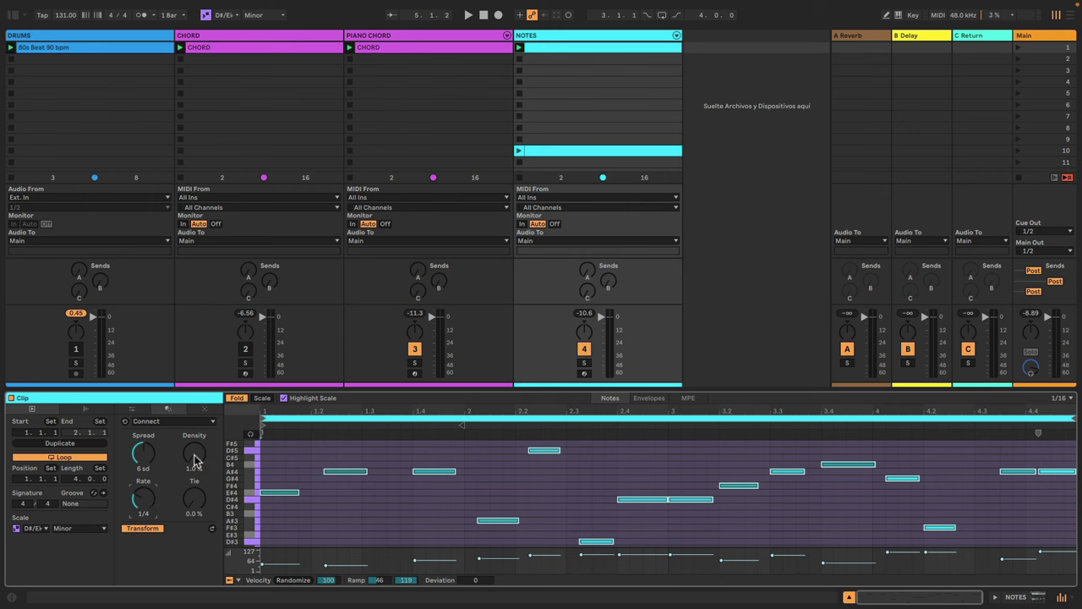
left_click_drag(195, 461, 194, 461)
left_click_drag(197, 506, 202, 531)
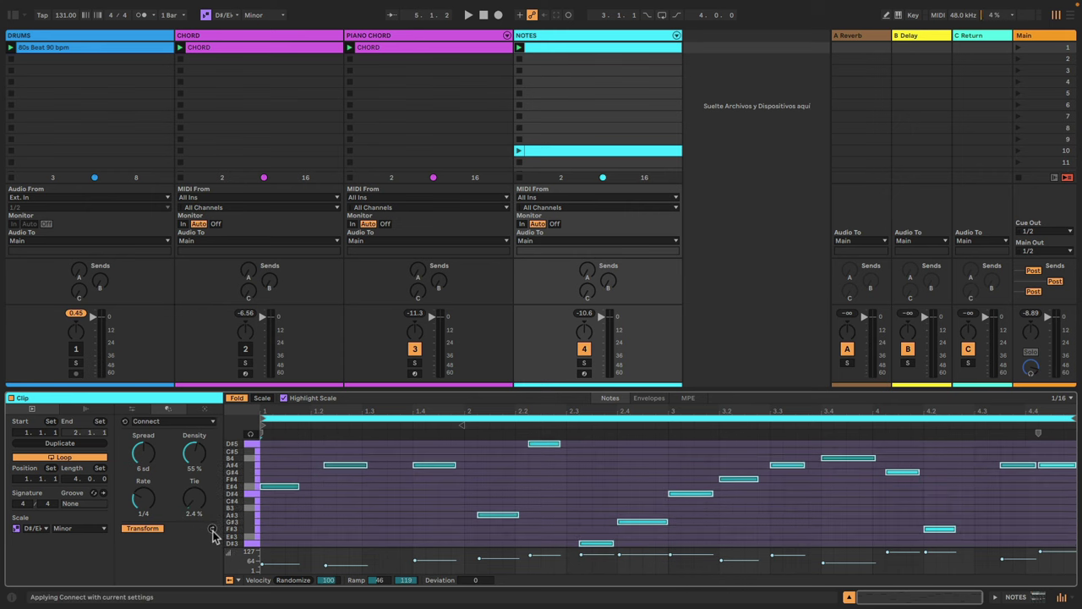
left_click(212, 529)
left_click(212, 529)
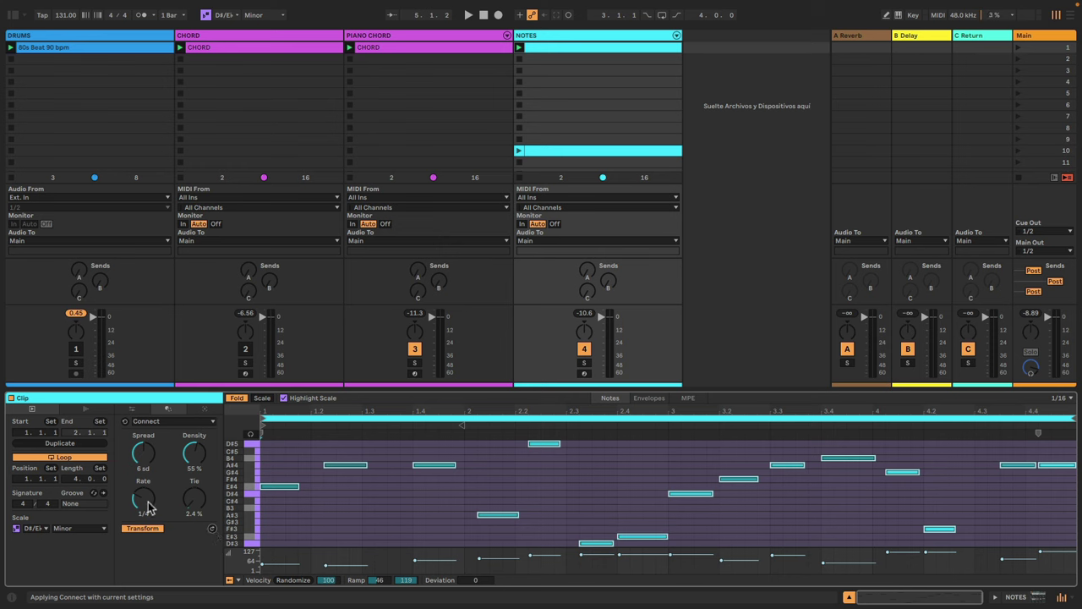
left_click_drag(143, 499, 148, 508)
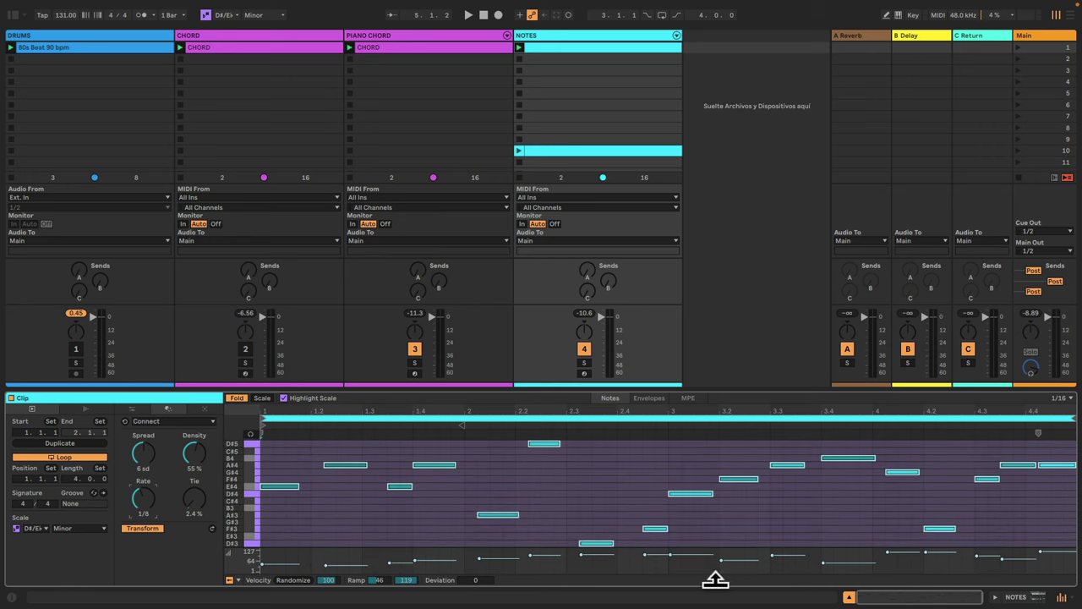
Play the set while adjusting Connect to a tie of 88 %, density 24 % and spread 7 sd
key("space")
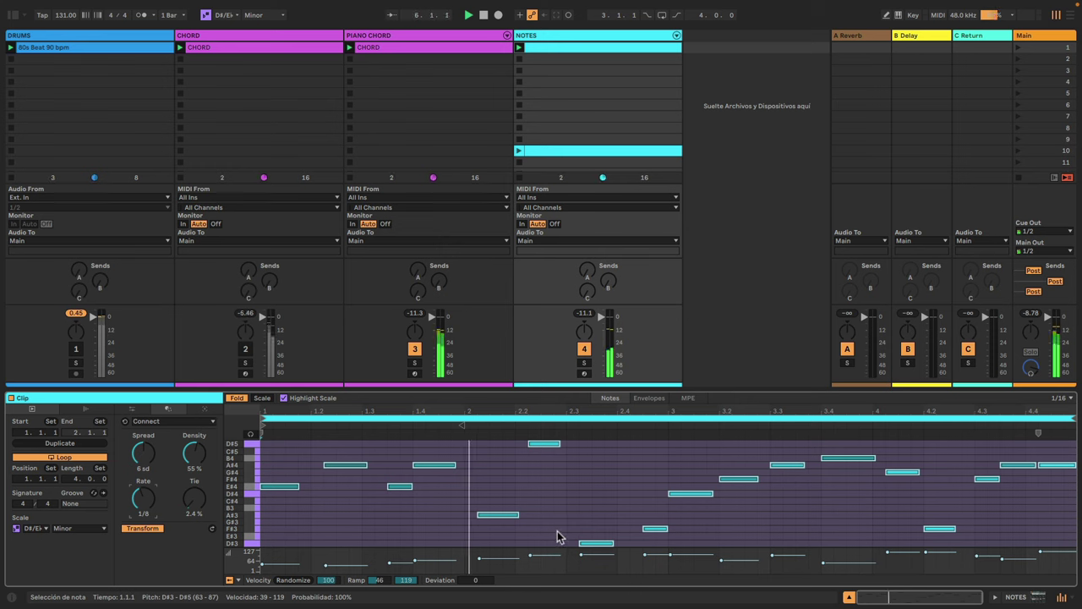
left_click_drag(193, 499, 193, 482)
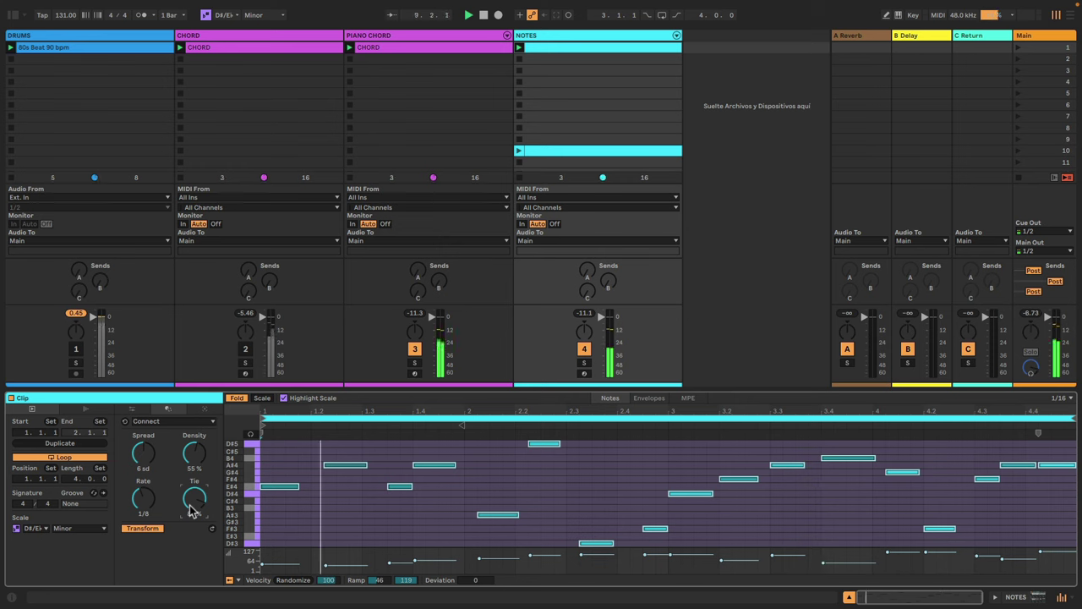
left_click_drag(194, 451, 144, 469)
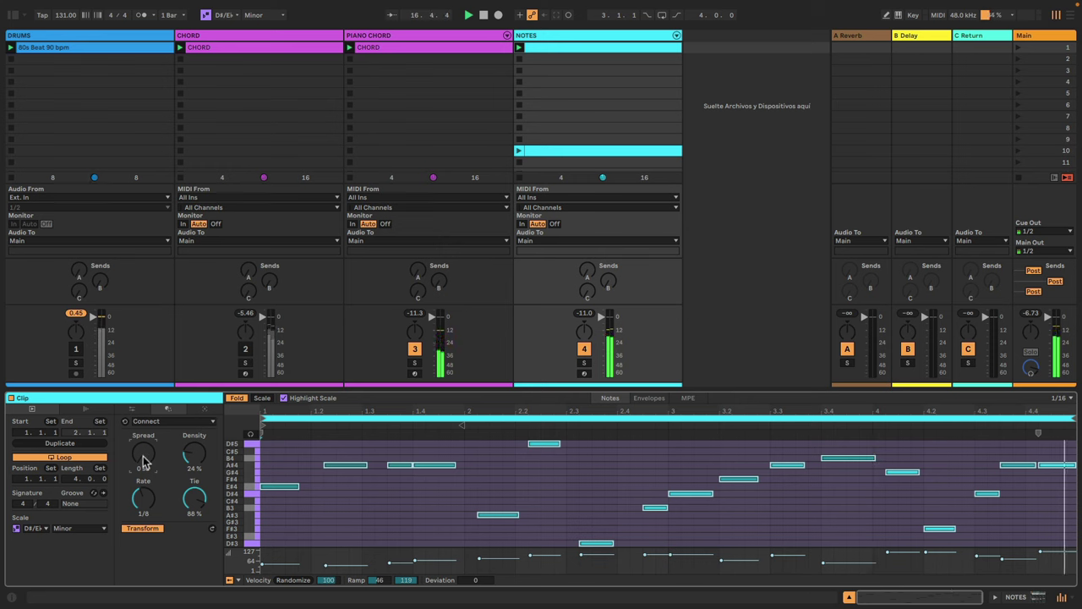
left_click_drag(144, 461, 144, 449)
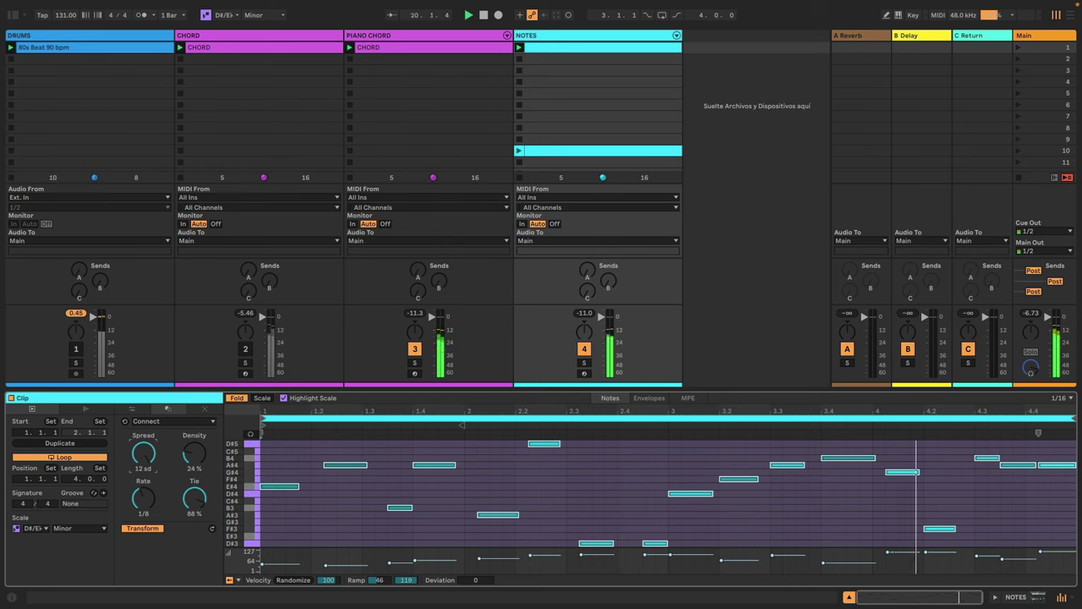
left_click_drag(143, 453, 144, 459)
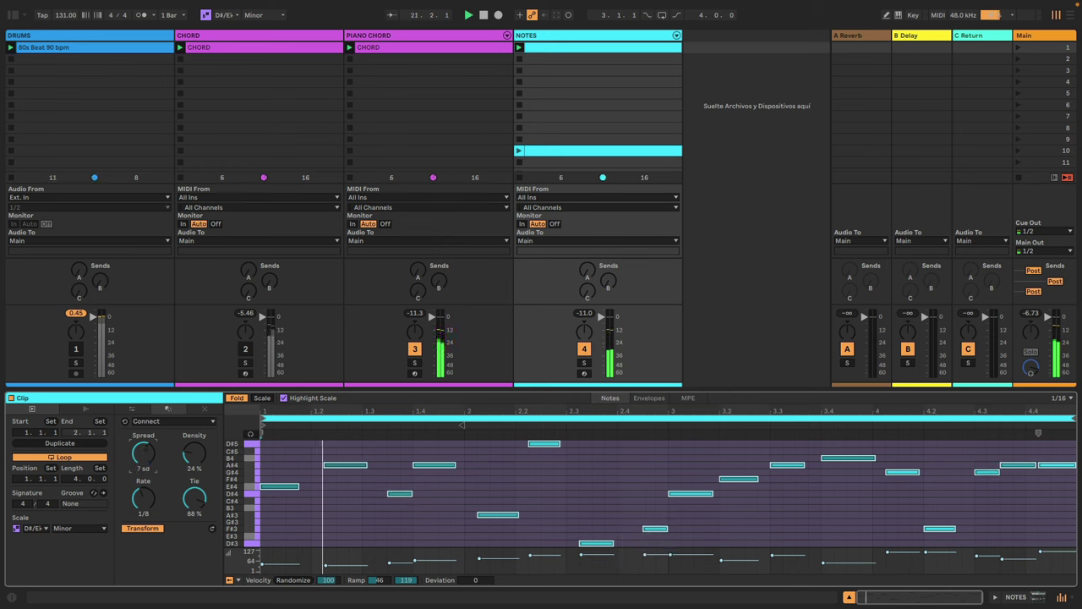
Duplicate the first NOTES clip into the slot below it
left_click(150, 423)
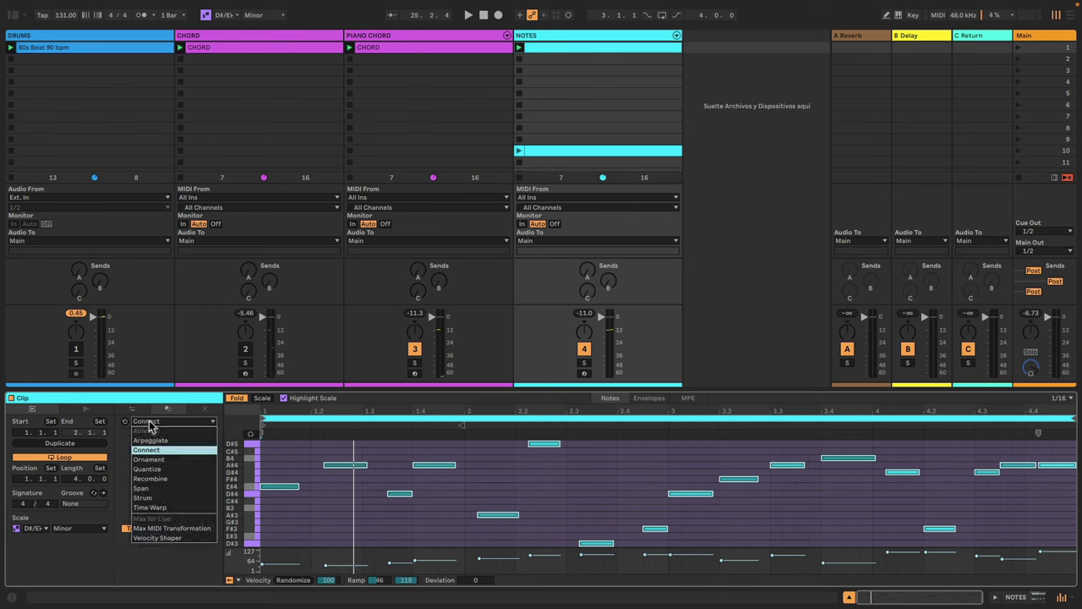
left_click(149, 423)
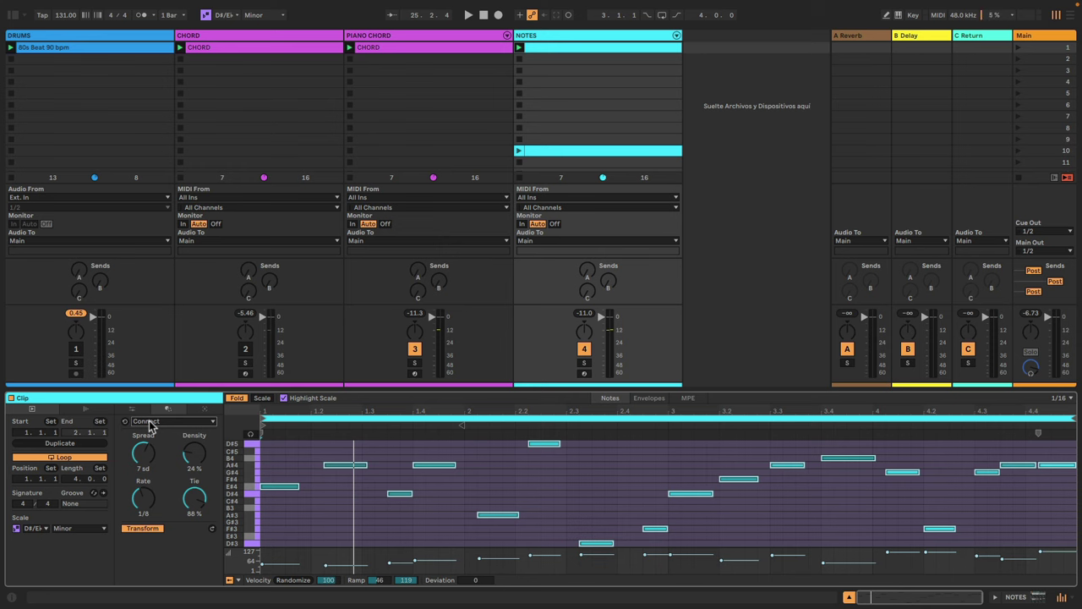
left_click(627, 49)
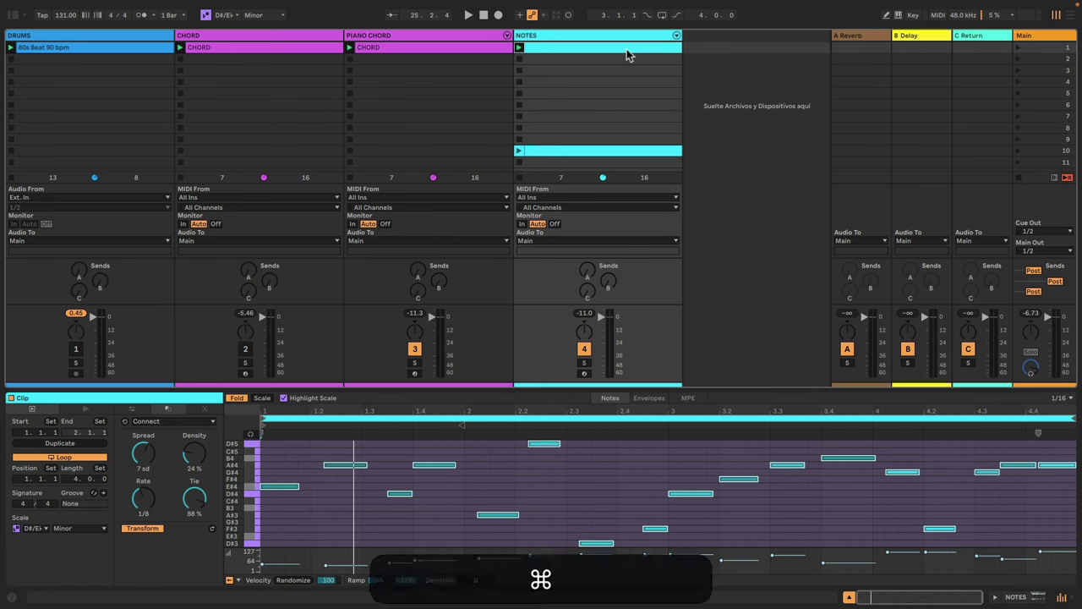
key("super+plus")
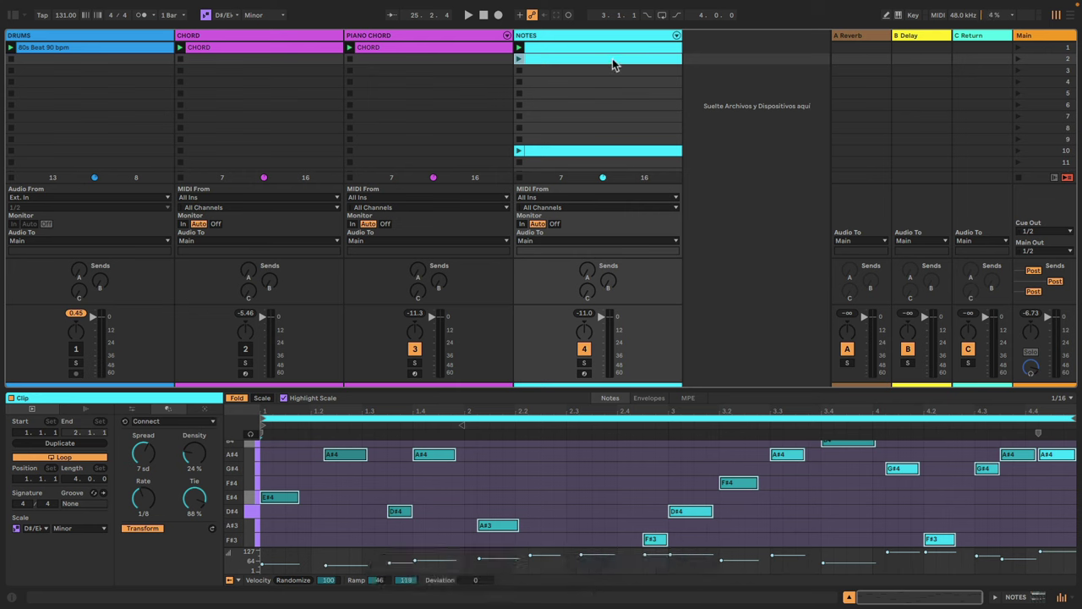
Move the duplicated NOTES clip down to its scene 4 slot and launch it there
left_click_drag(612, 58, 615, 88)
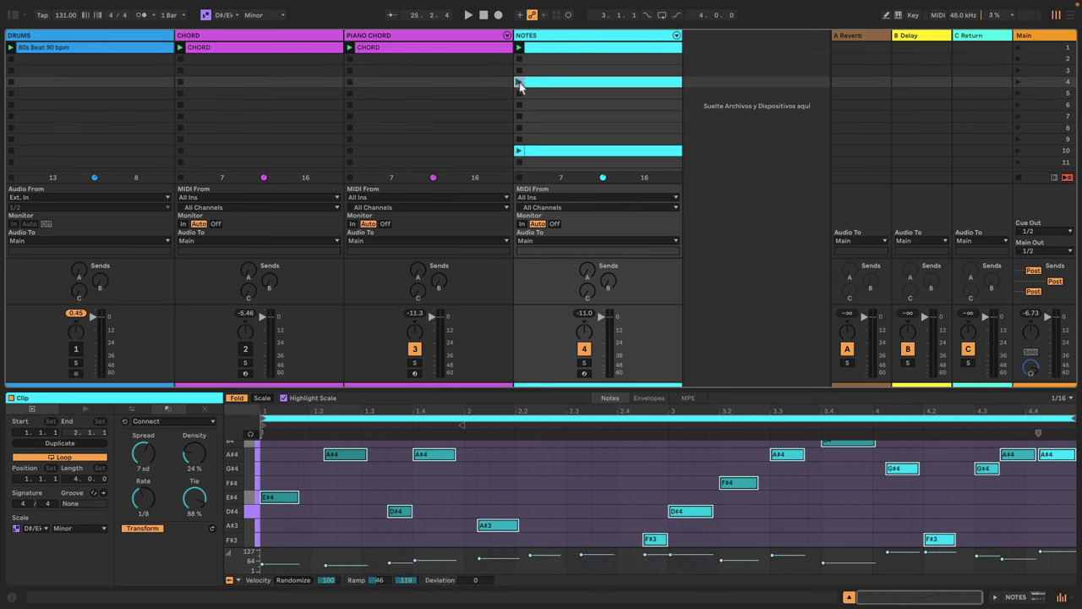
left_click(519, 82)
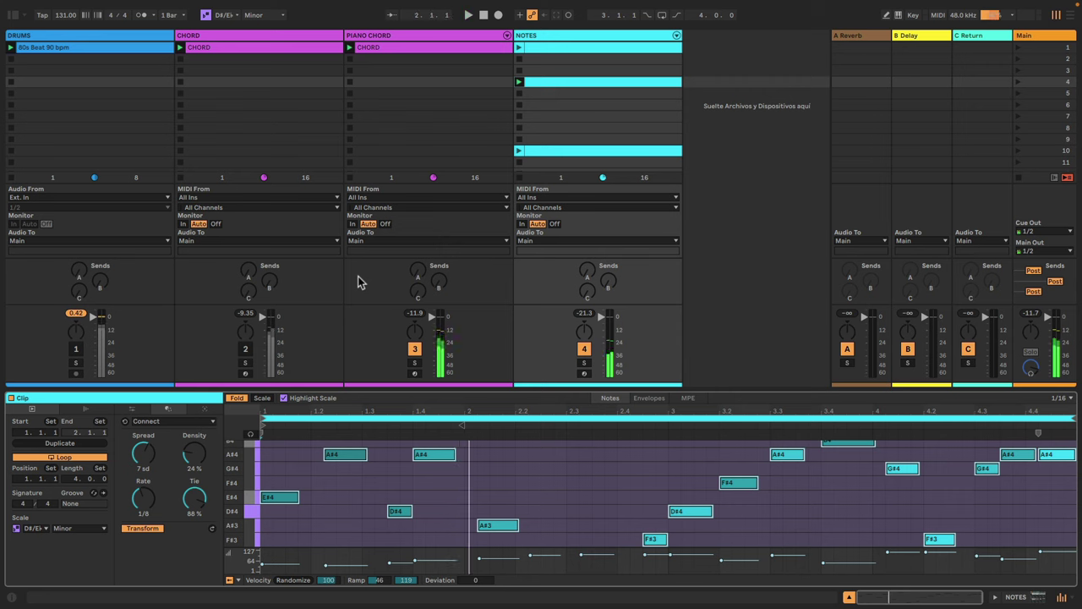
Recombine the scene 4 clip's pitch, length and velocity during playback, stepping Rotate down from one value to the next to -6
left_click(173, 422)
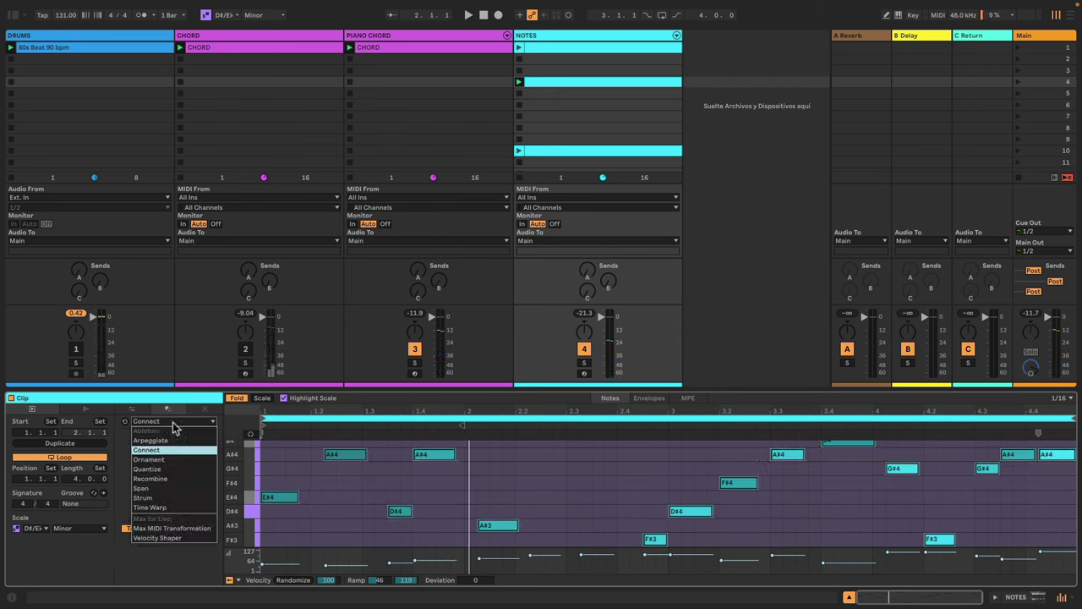
left_click(150, 478)
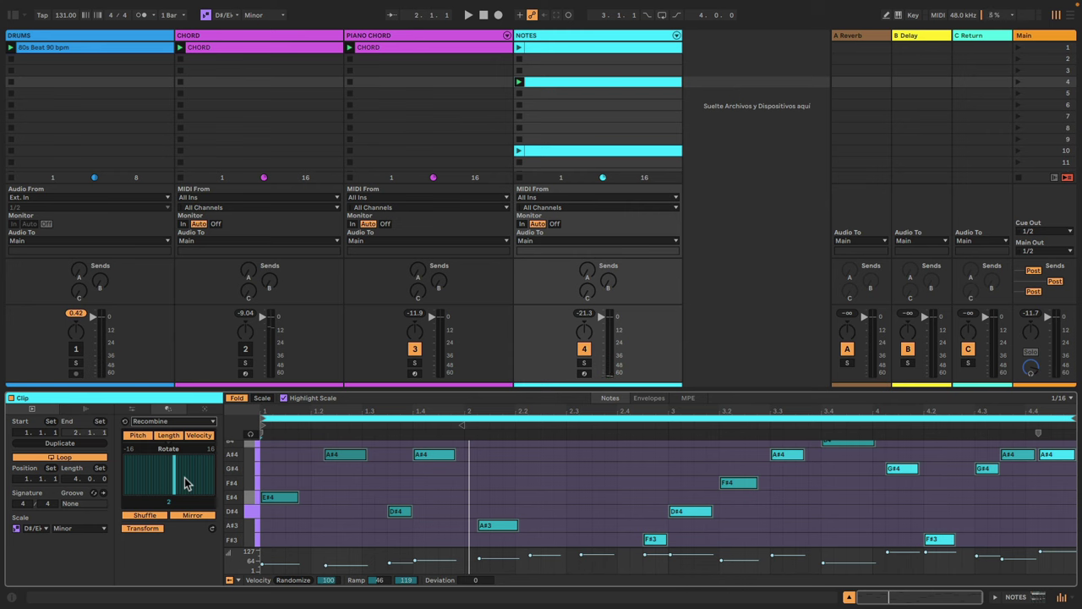
left_click(237, 496)
key("space")
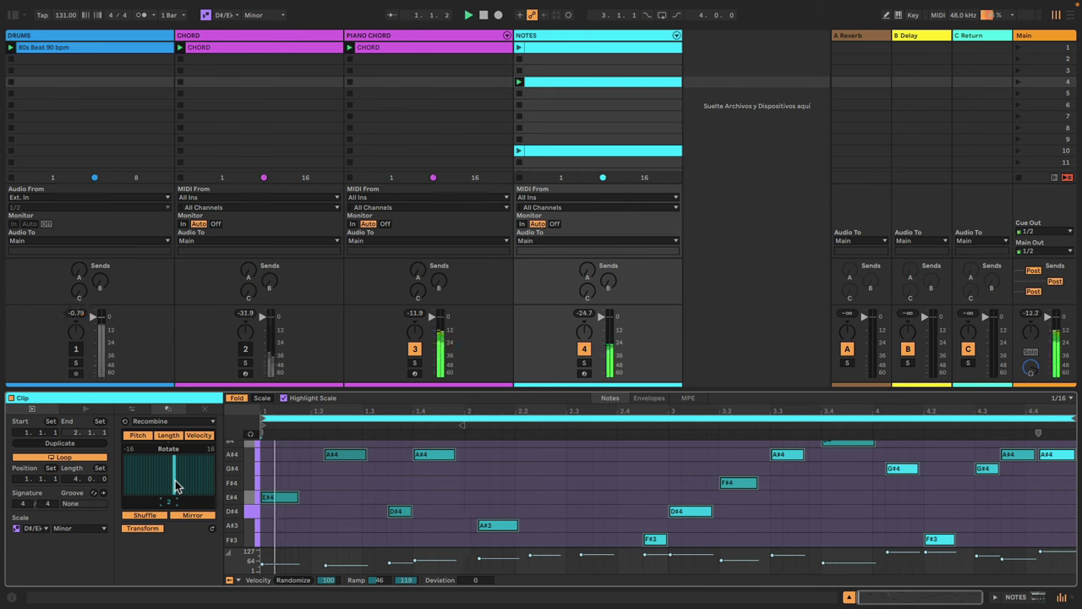
key("Down")
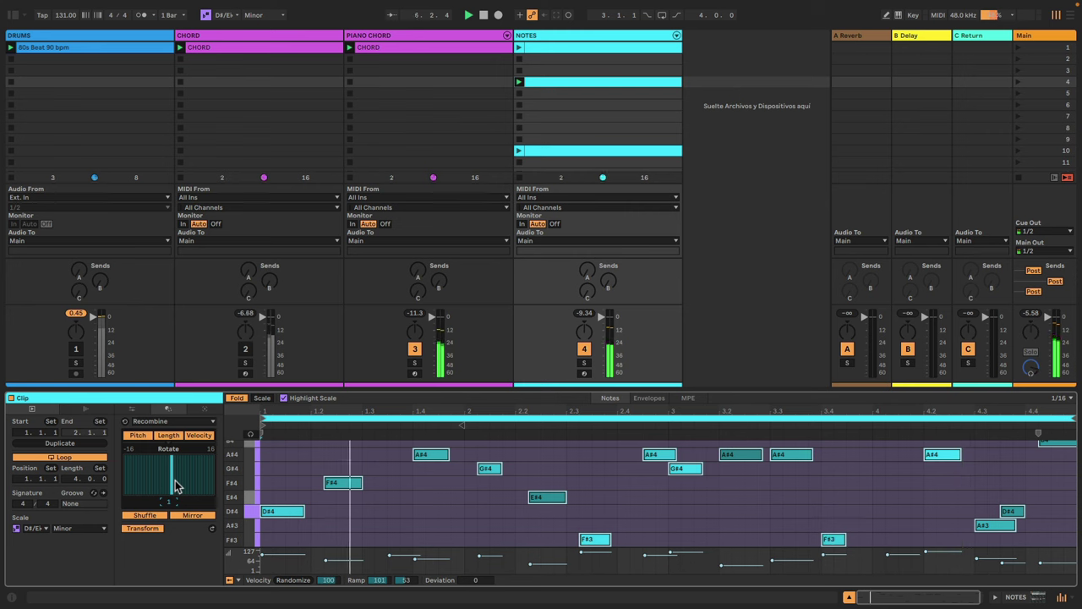
key("Down")
key("Down")
key("Down")
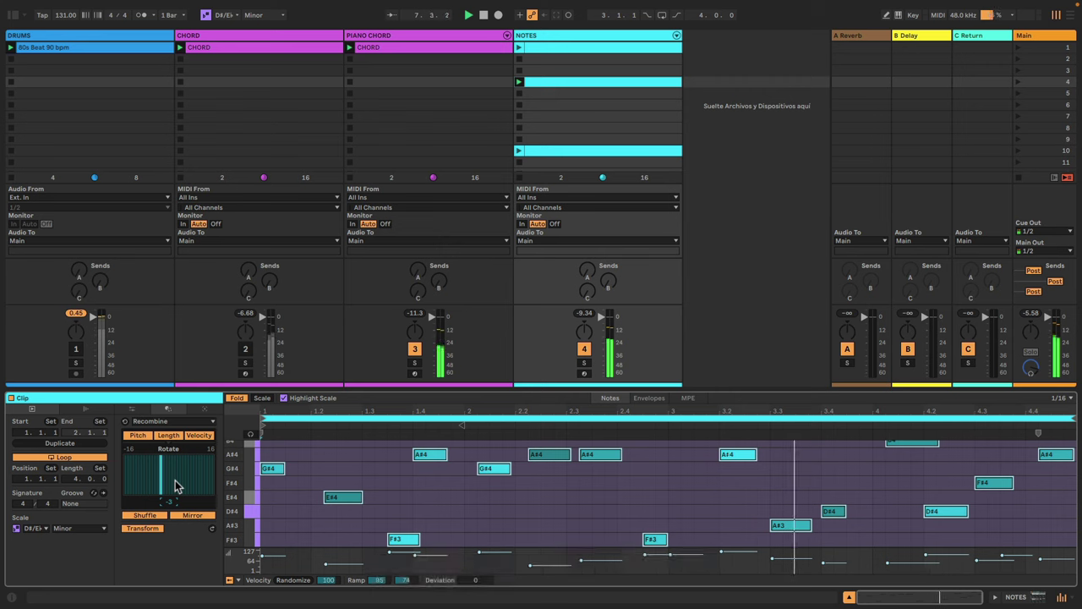
key("Down")
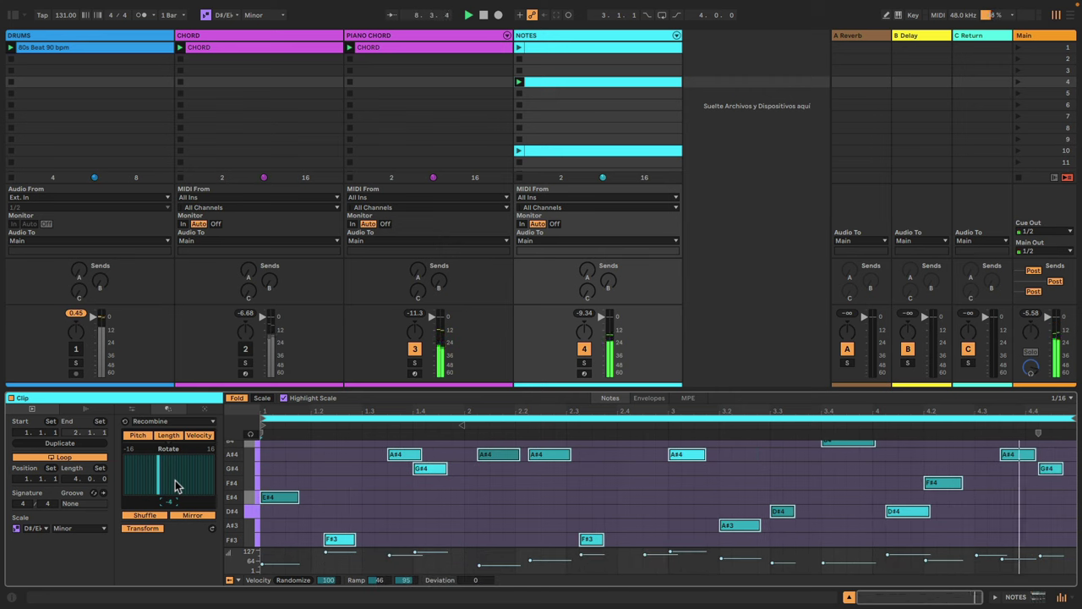
key("Down")
key("Down")
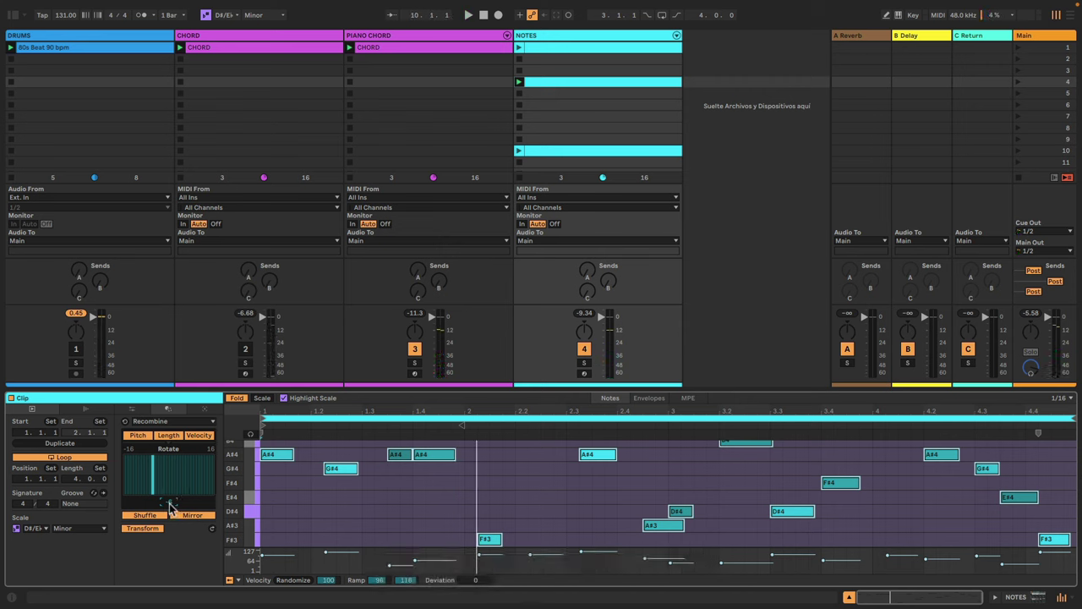
Audition further Recombine rotations of the scene 4 clip and settle on a Rotate value of -9
key("Up")
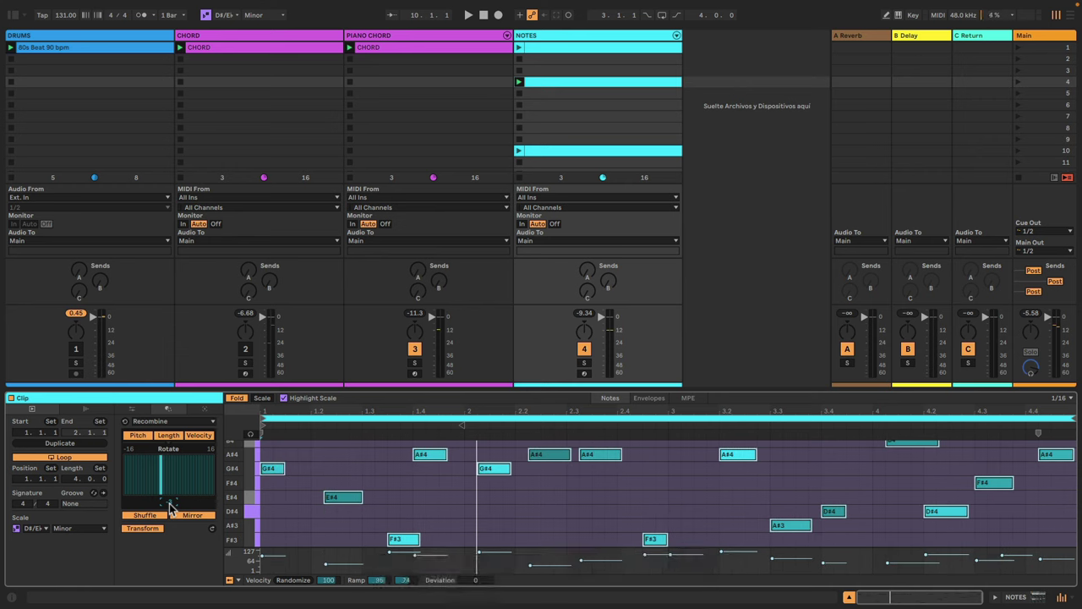
key("Down")
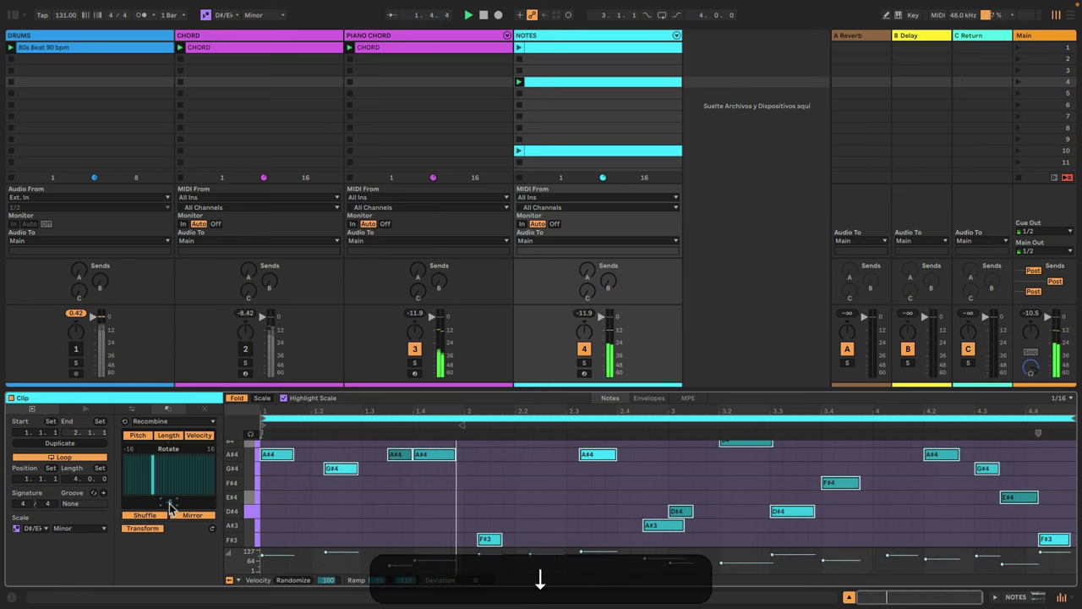
key("Up")
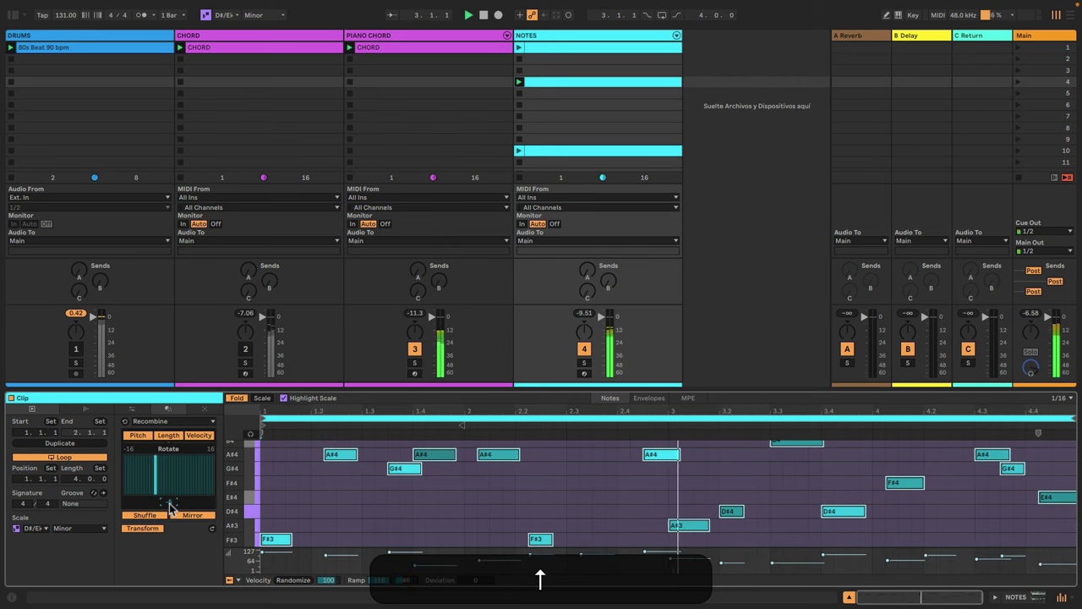
key("Down")
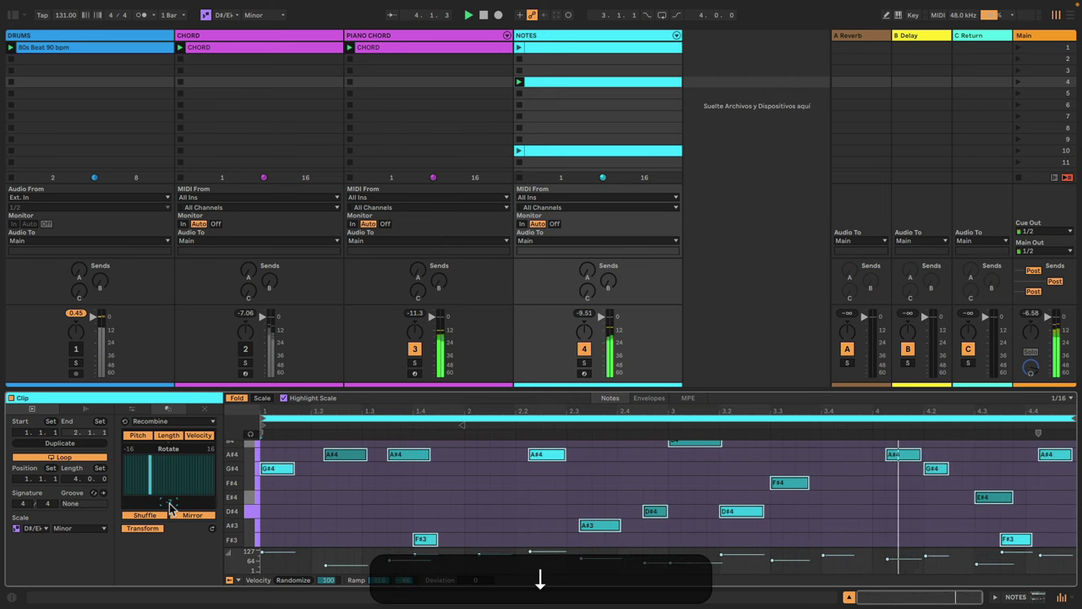
key("Down")
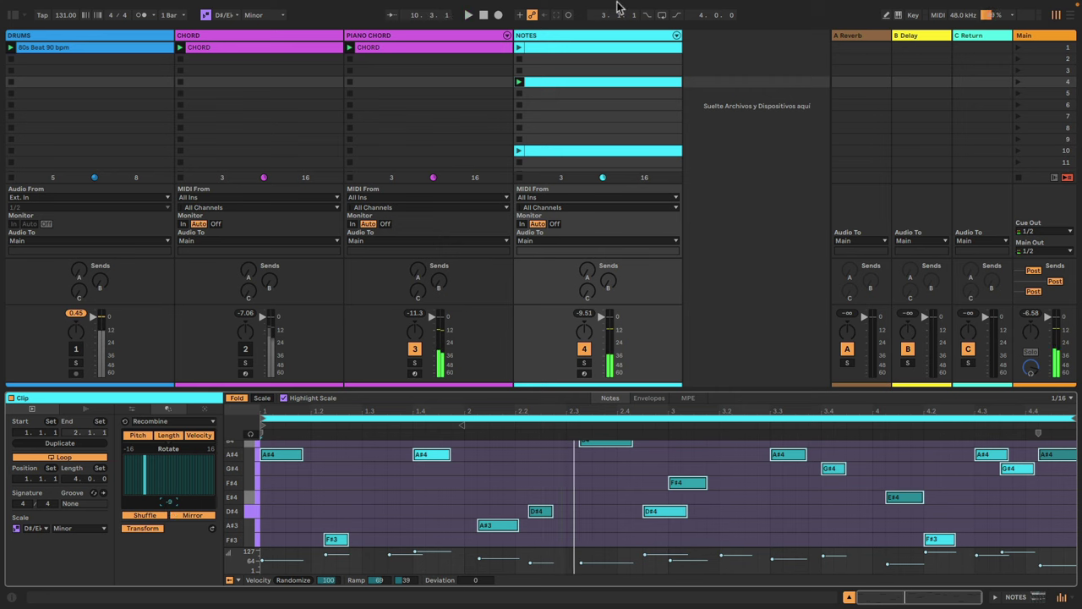
Launch the first NOTES clip and the recombined scene 4 clip in turn to compare their melodies
left_click(519, 49)
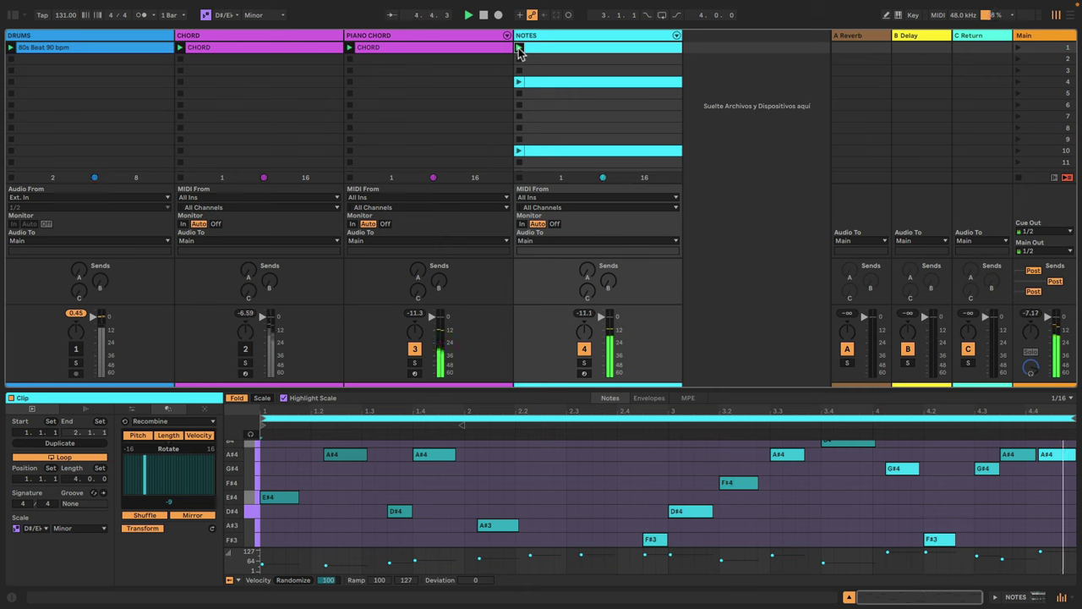
left_click(520, 83)
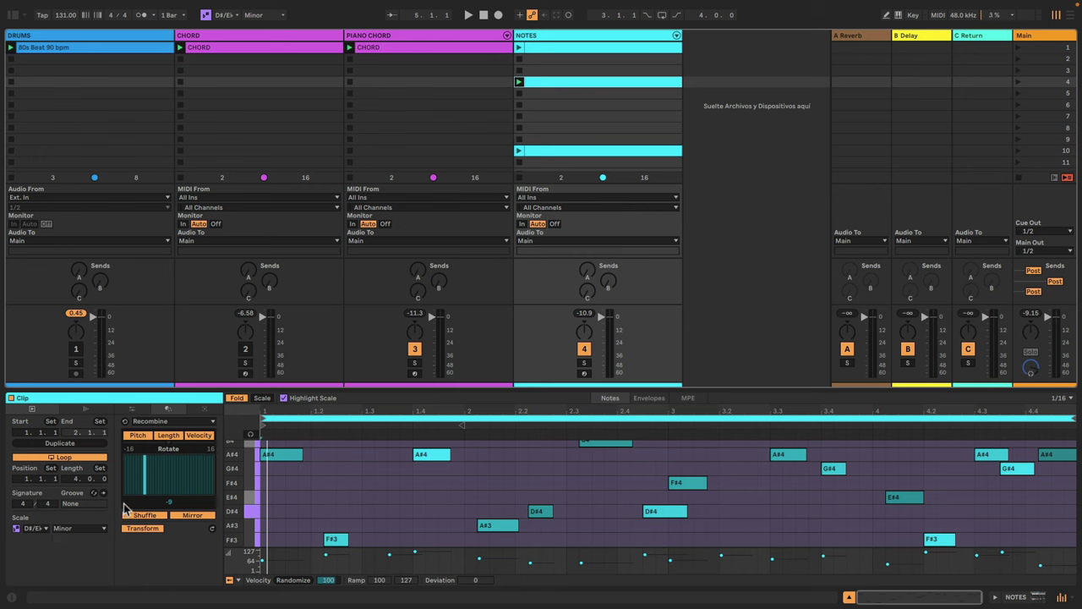
Humanize the notes of the first NOTES clip at 98 % and launch the clip to hear it
left_click(533, 51)
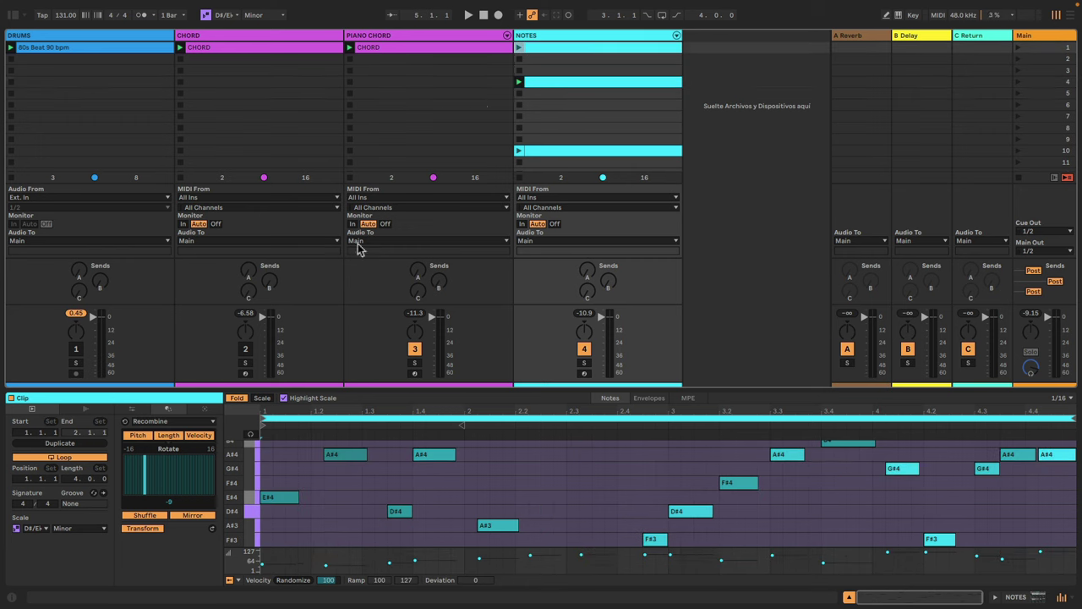
left_click(133, 412)
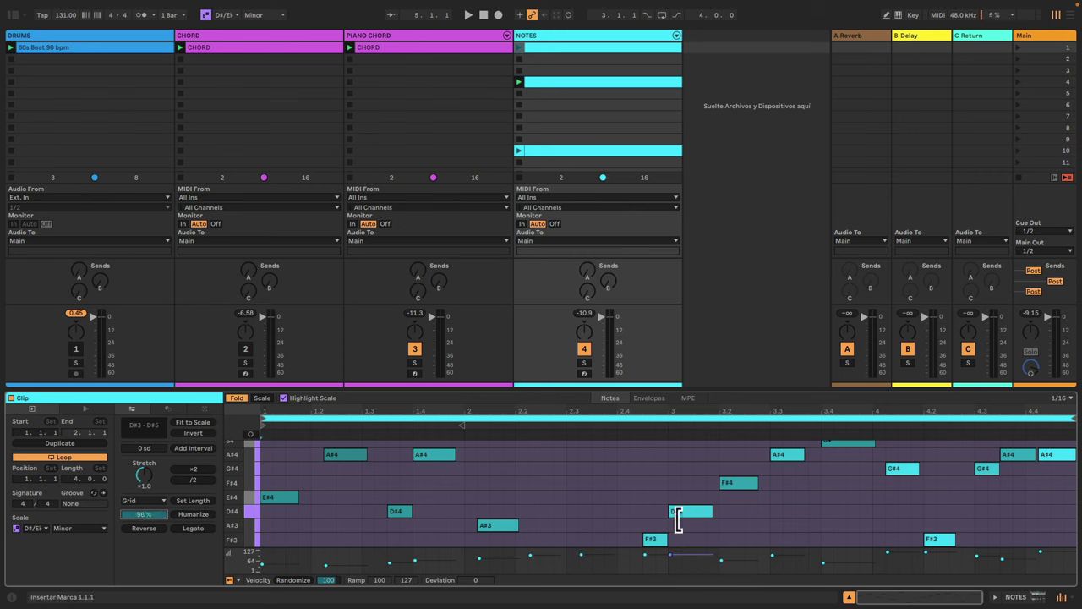
left_click(197, 515)
left_click(197, 515)
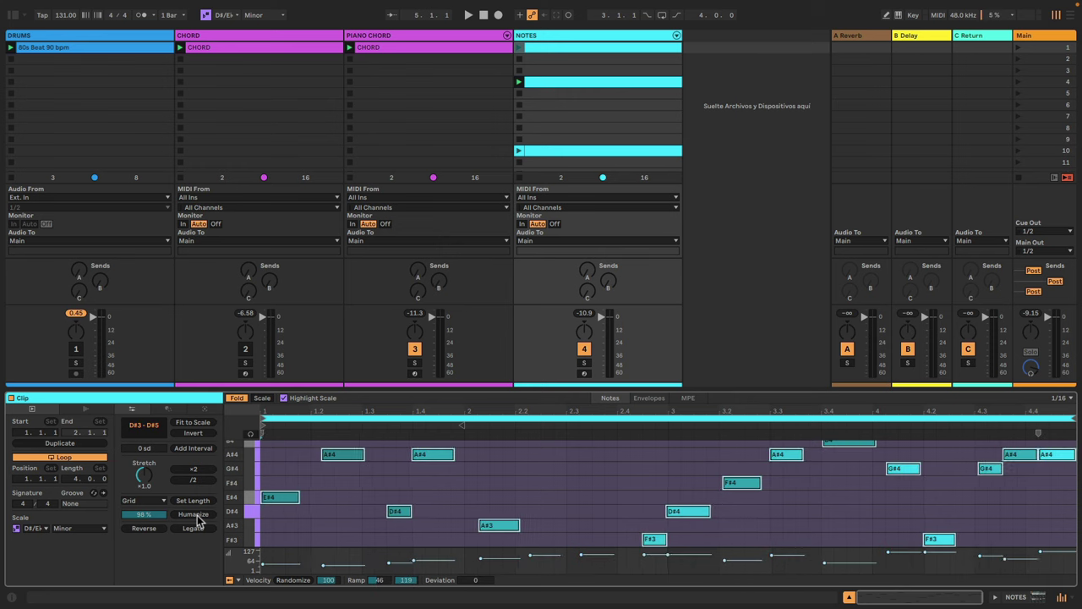
key("space")
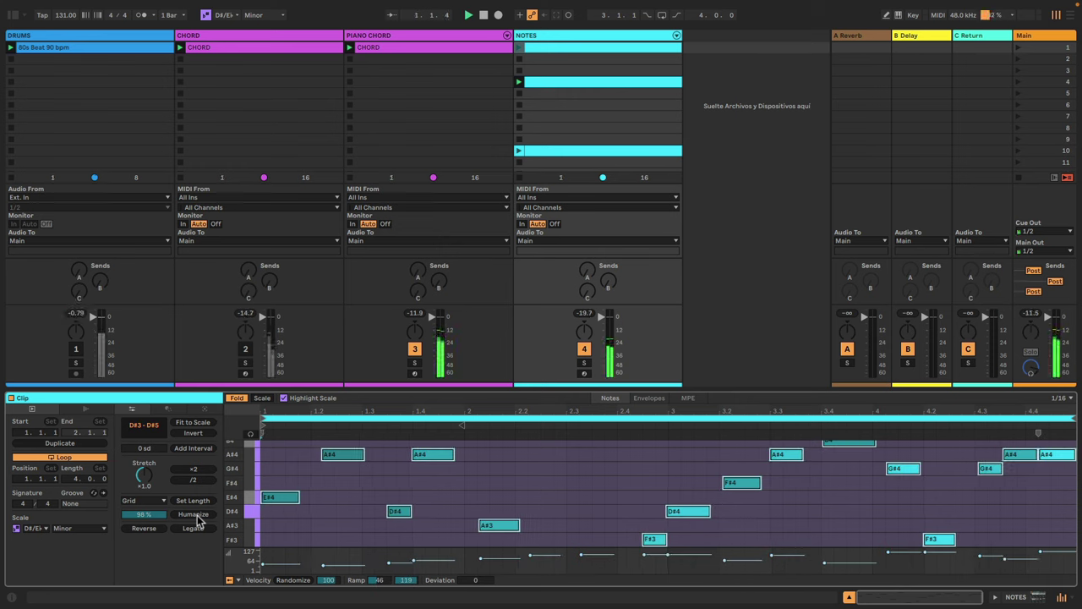
left_click(519, 47)
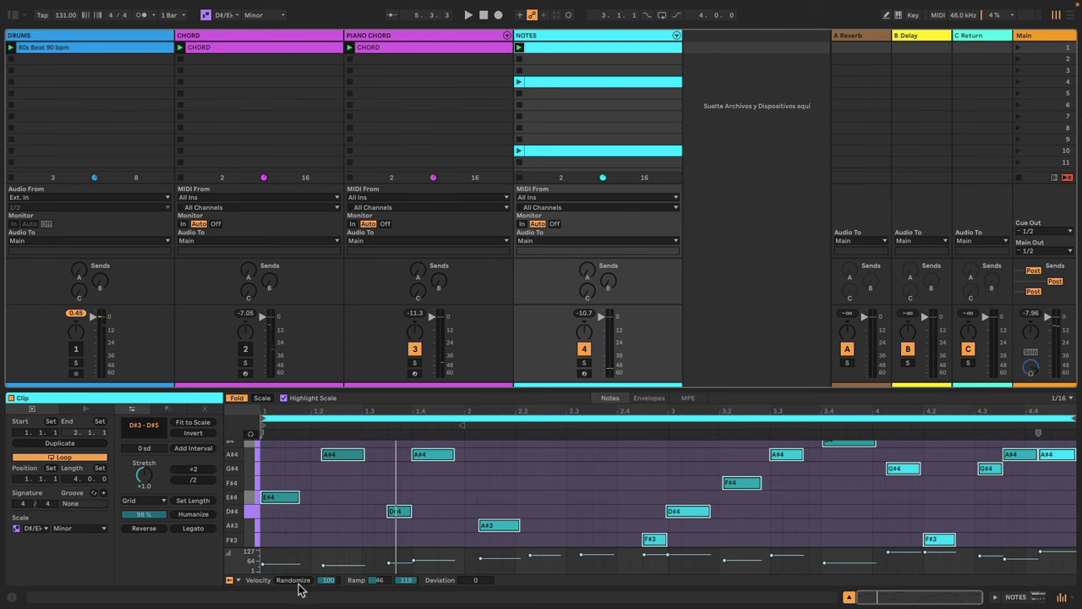
Show the Chance lane alongside the Velocity lane for the first NOTES clip
left_click(238, 581)
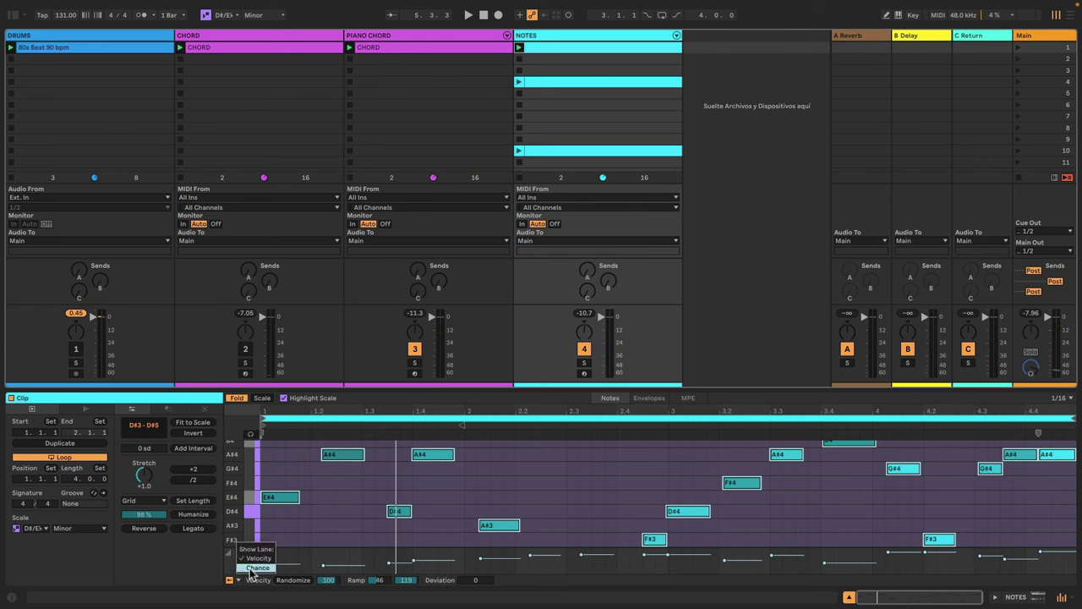
left_click(250, 572)
left_click(241, 562)
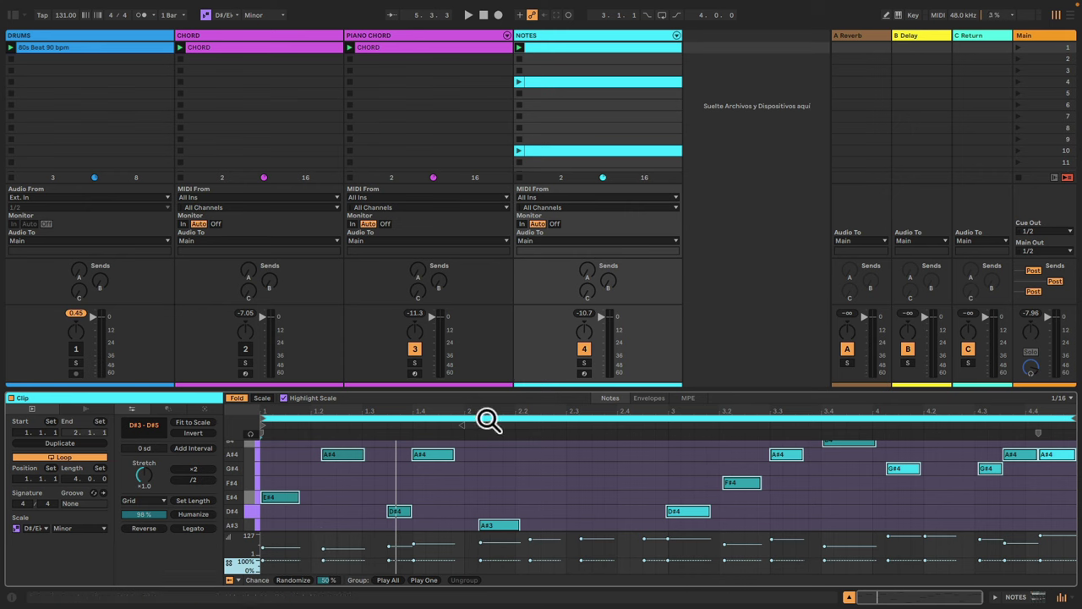
Solo the NOTES track and bring up its device chain with the E-Piano Wurli instrument
left_click(583, 363)
left_click(576, 108)
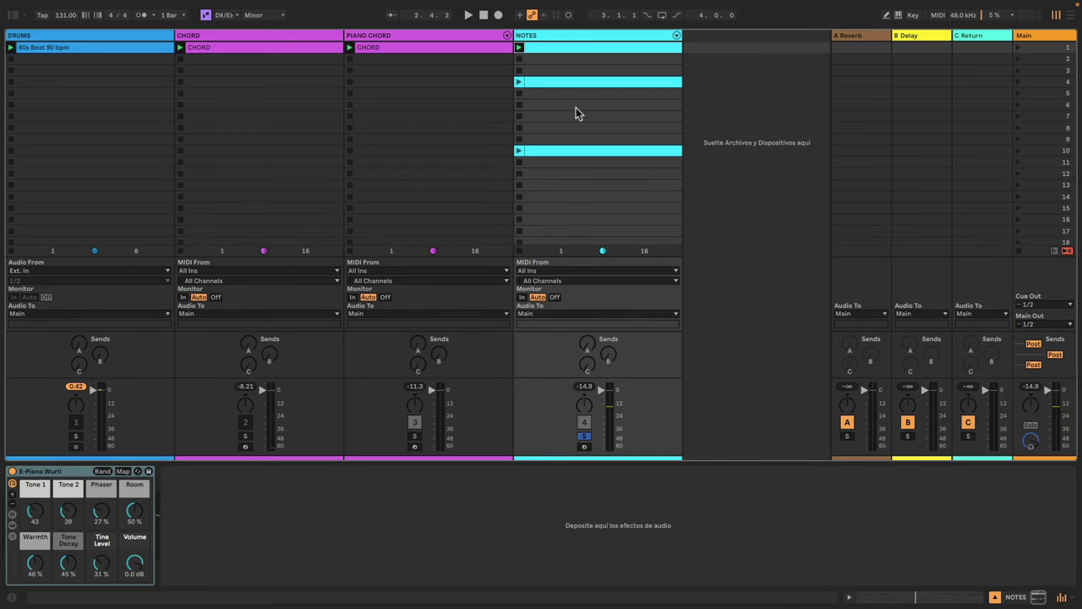
left_click(550, 35)
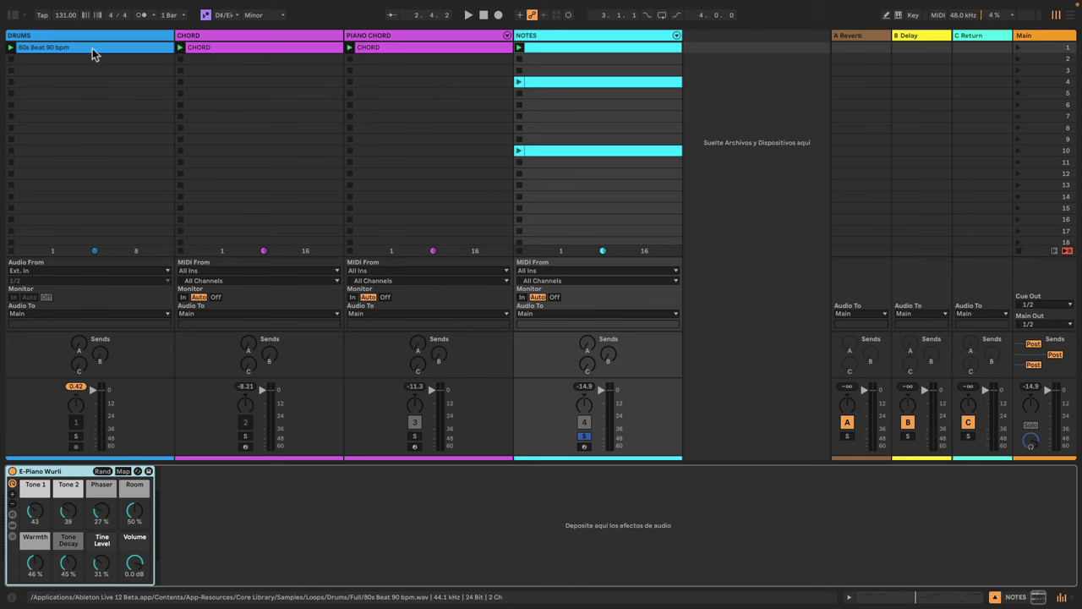
Find Echo among the audio effects, filtered to devices only, and add it to the NOTES track
left_click(12, 16)
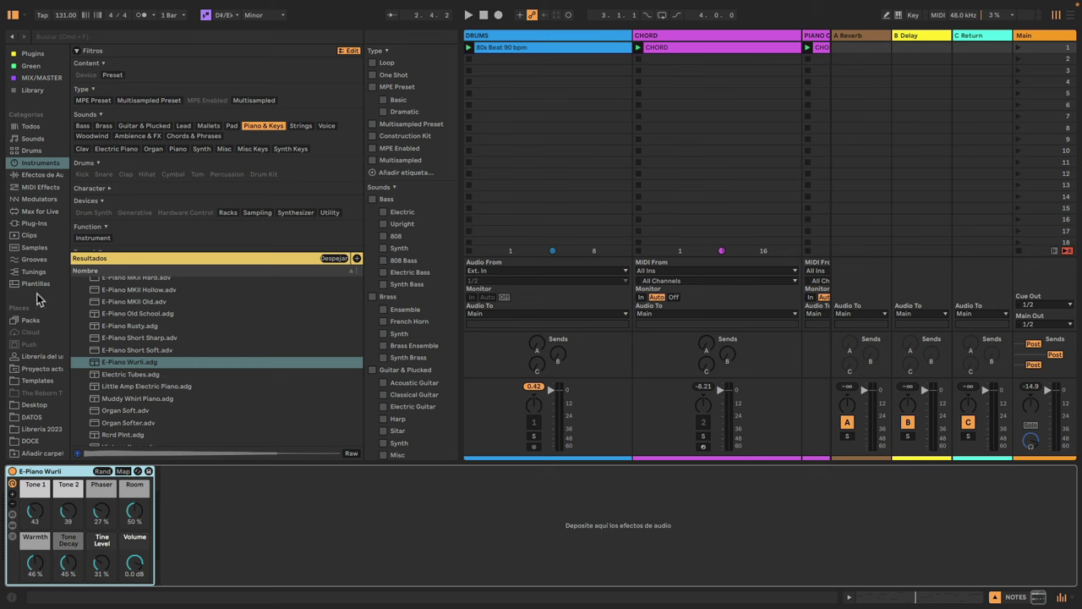
left_click(42, 175)
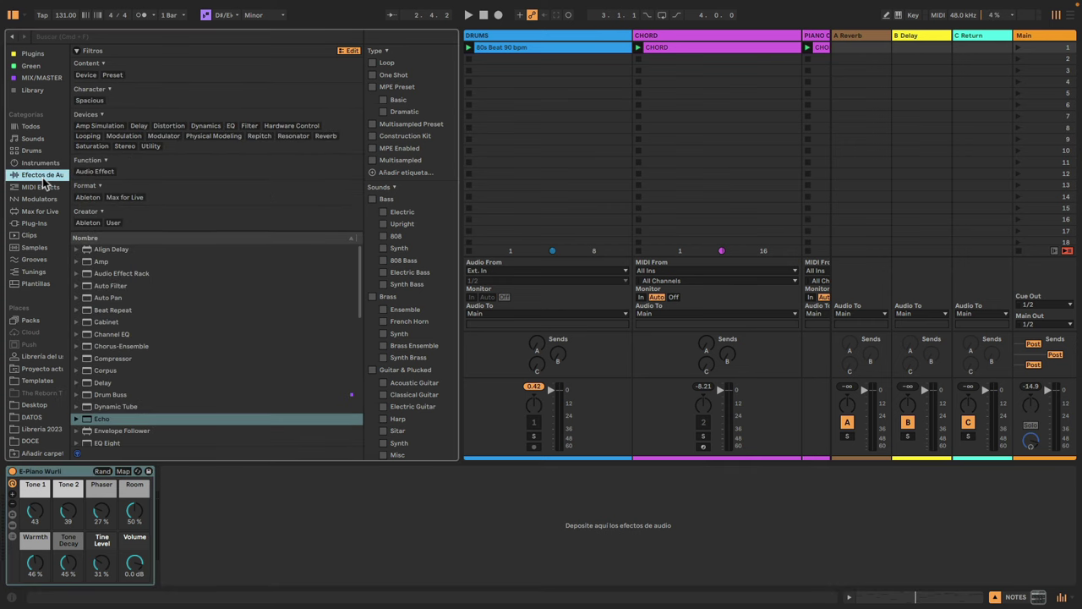
left_click(85, 75)
double_click(104, 432)
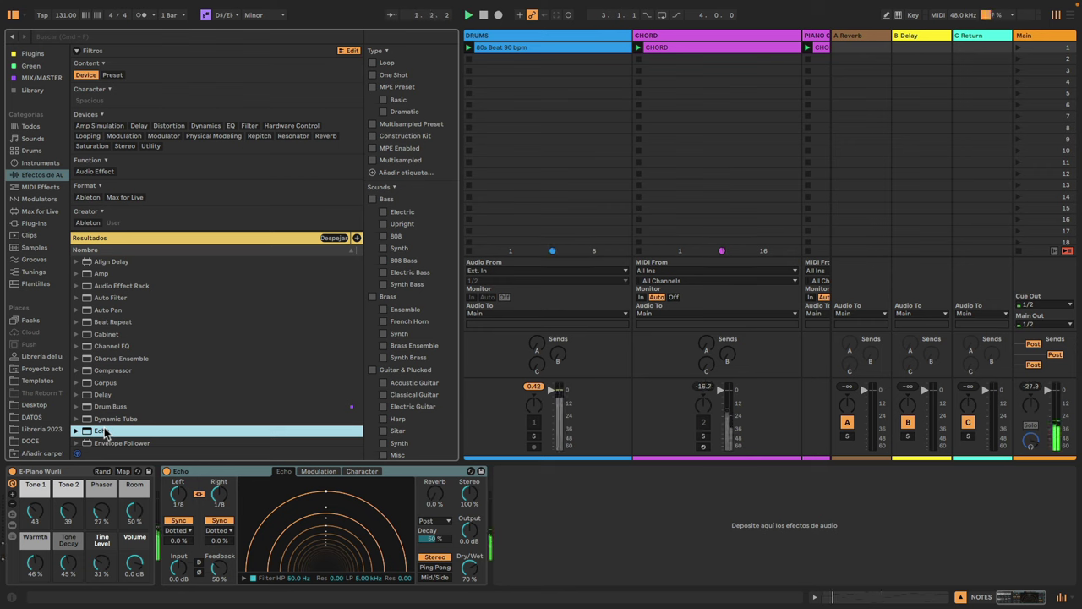
Set Echo to Ping Pong with 35 % reverb, 63 % dry/wet, -26 dB output, 37 dB input and the D option on
left_click_drag(431, 504, 469, 541)
left_click(437, 568)
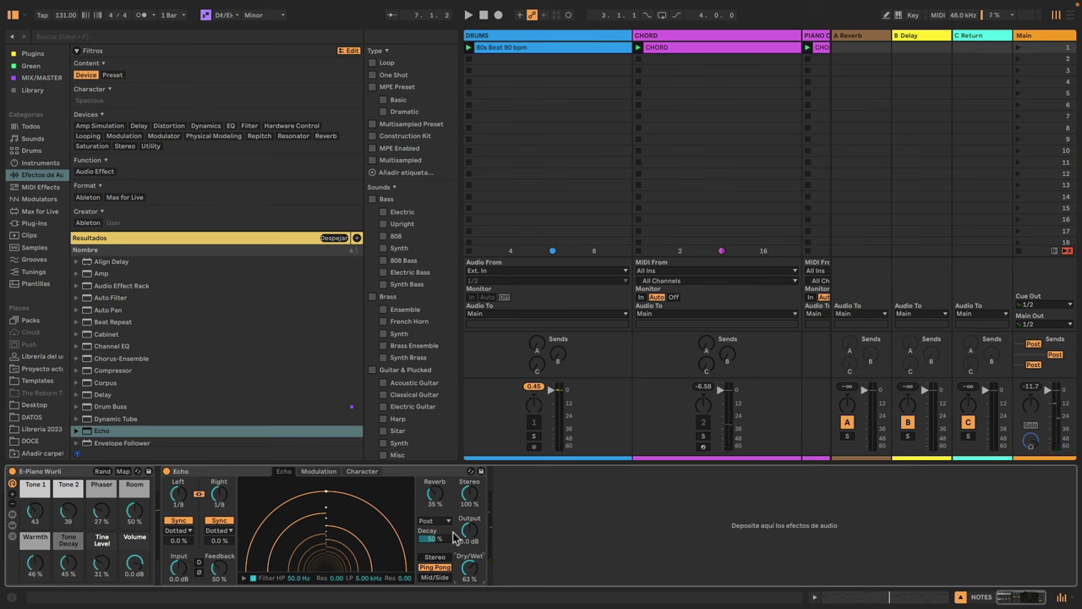
left_click_drag(468, 527, 468, 558)
left_click(198, 564)
left_click_drag(179, 566, 178, 530)
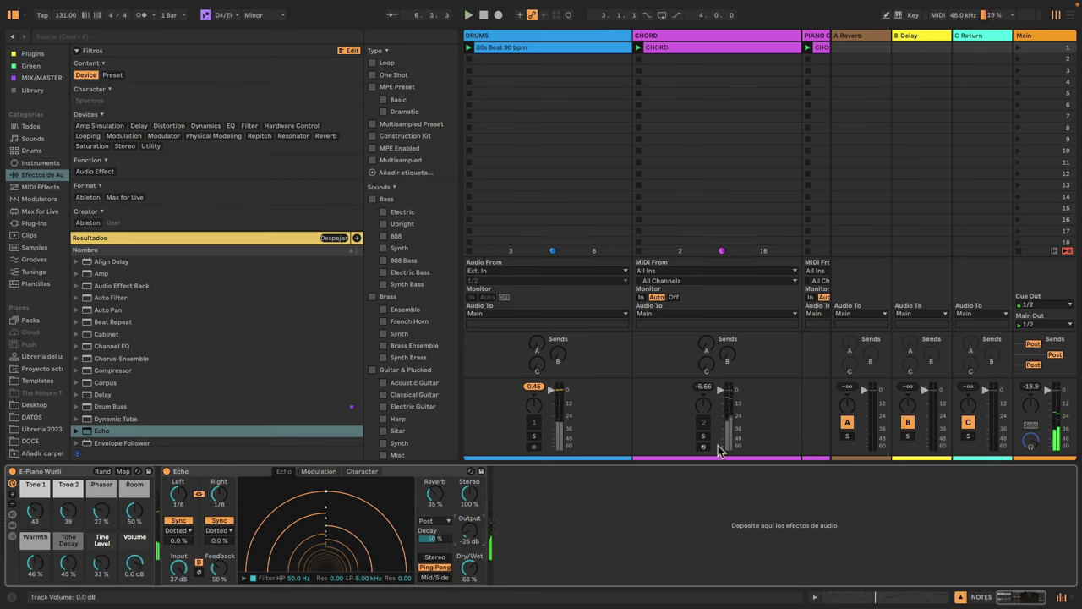
Hide the browser, solo PIANO CHORD together with NOTES, and play the set
left_click(12, 14)
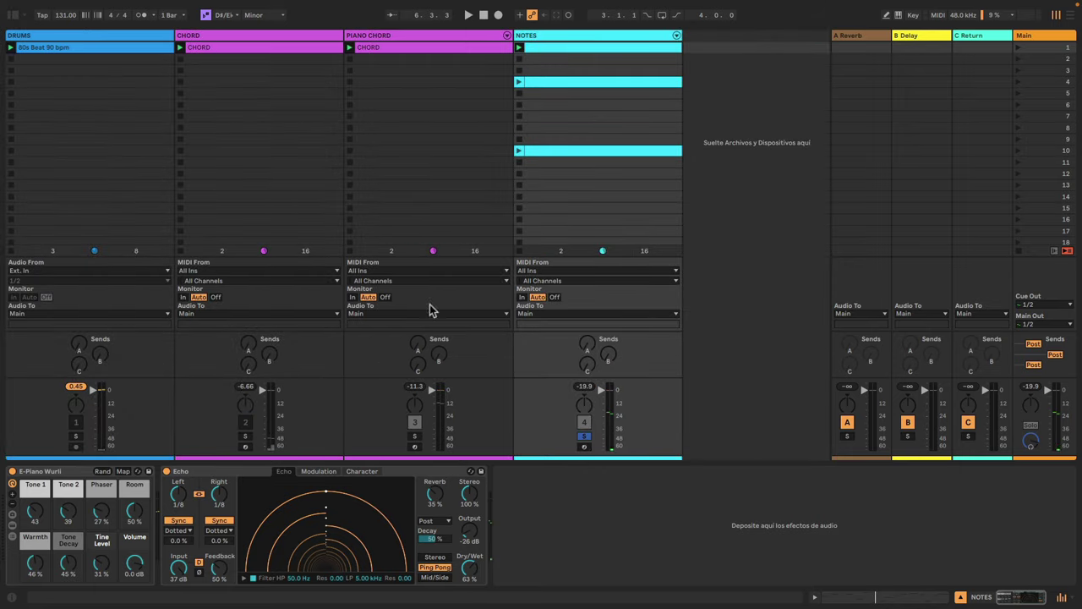
left_click(414, 436, "super")
key("space")
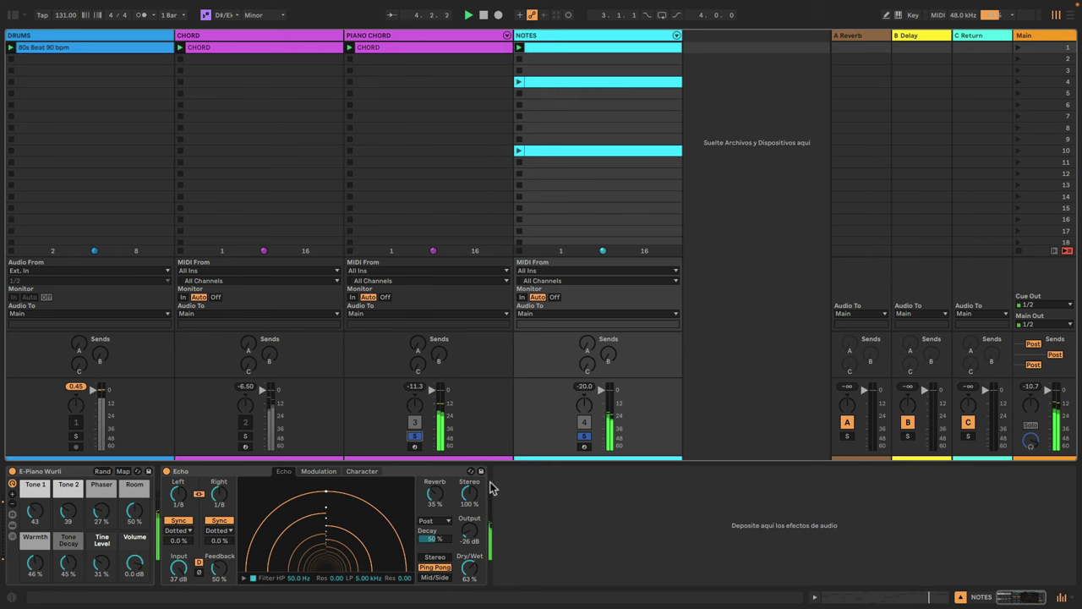
Switch Echo to Stereo mode with 42 % dry/wet and 68 % feedback during playback
left_click(470, 569)
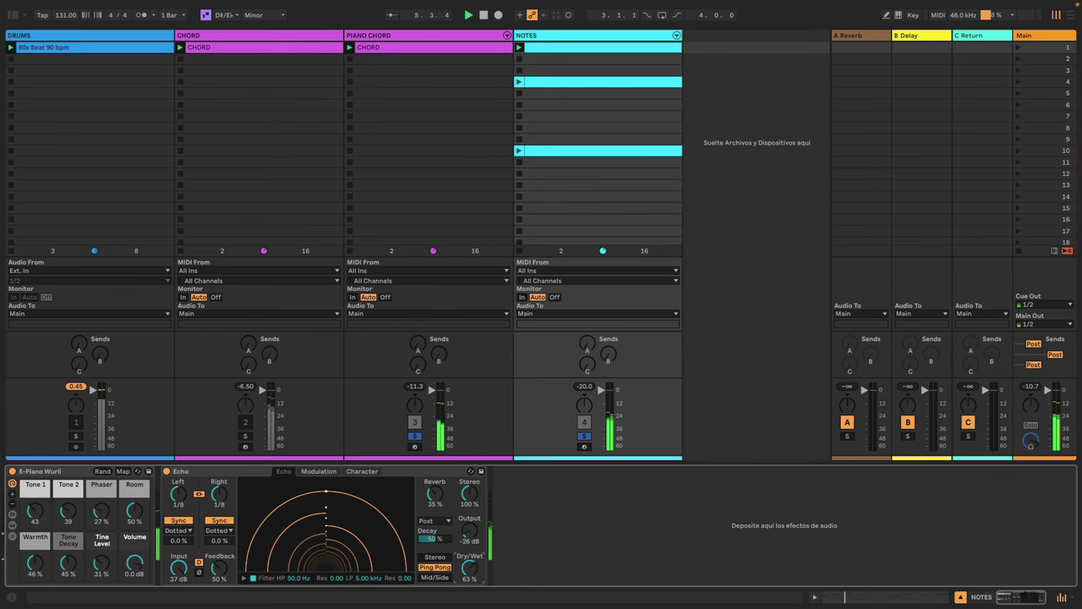
left_click(436, 558)
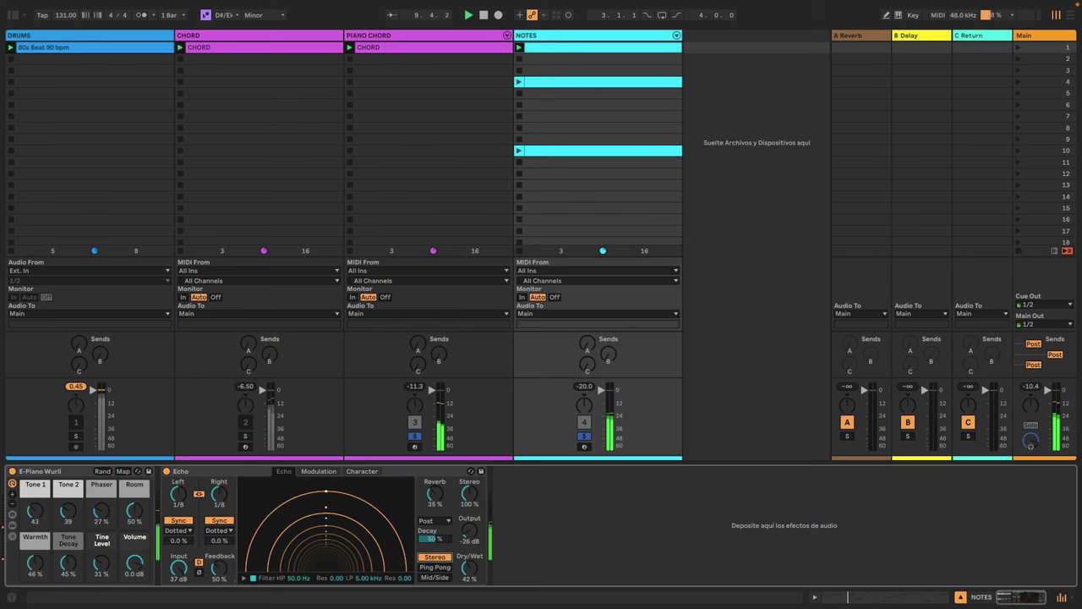
left_click_drag(218, 568, 218, 548)
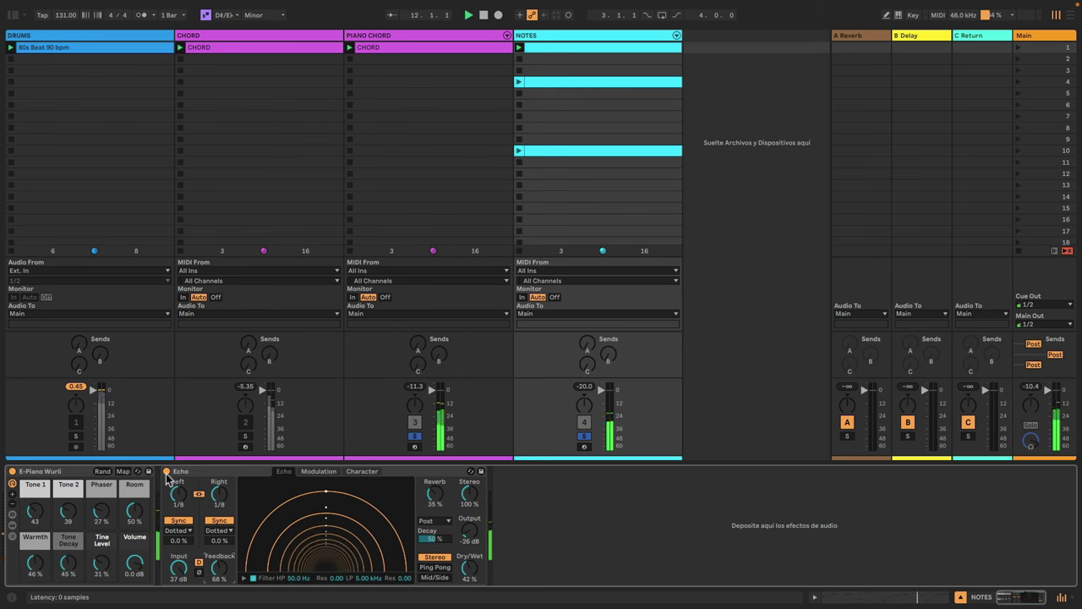
Compare the sound with Echo bypassed, and set Echo to Ping Pong with 29 % dry/wet, 79 % reverb and 31 dB input
left_click(168, 471)
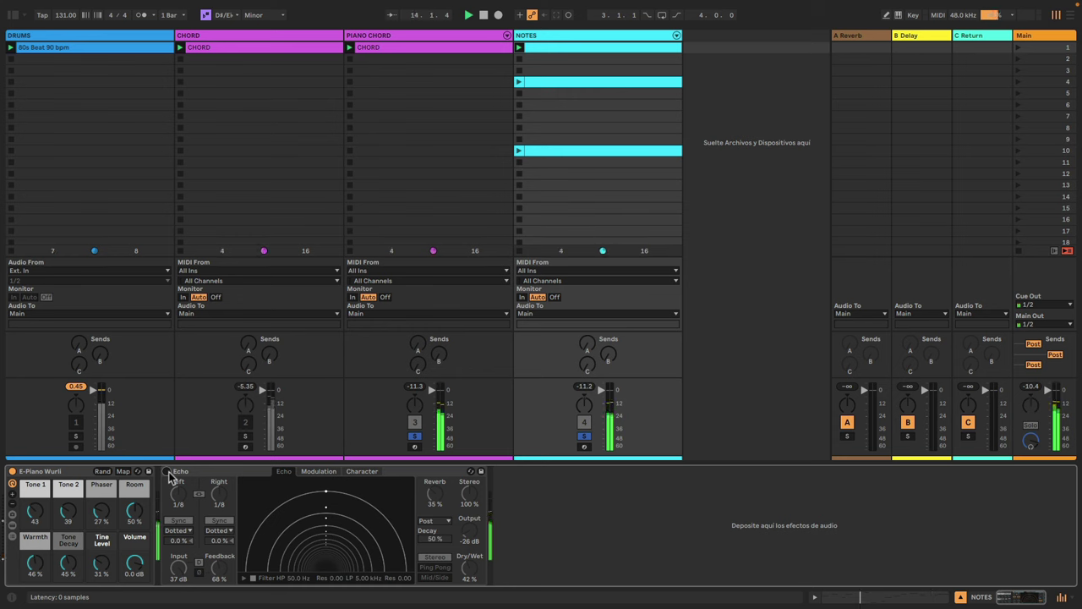
left_click(167, 472)
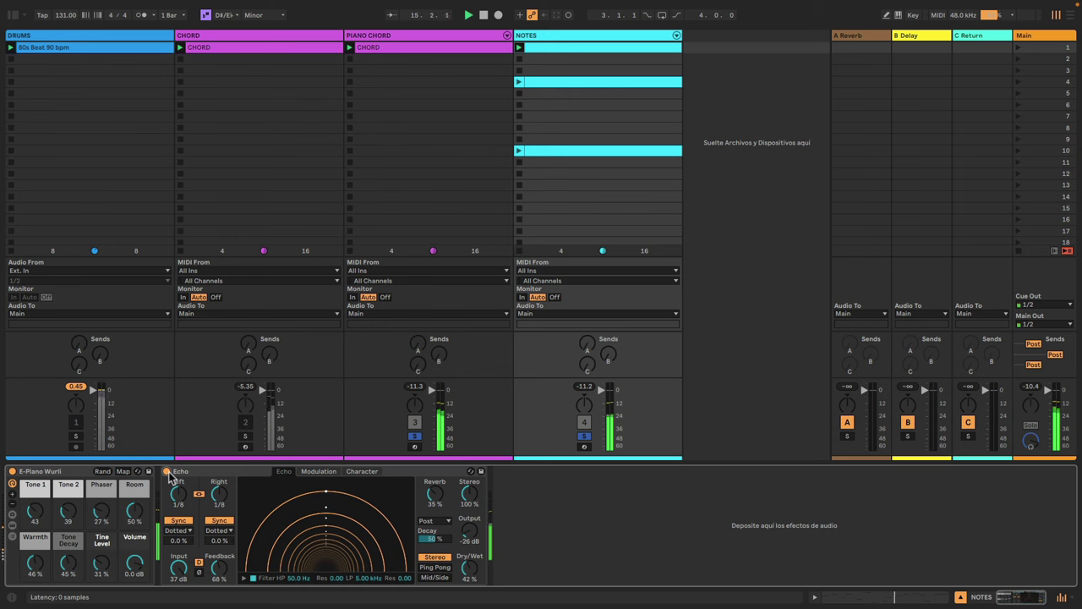
left_click_drag(470, 566, 470, 585)
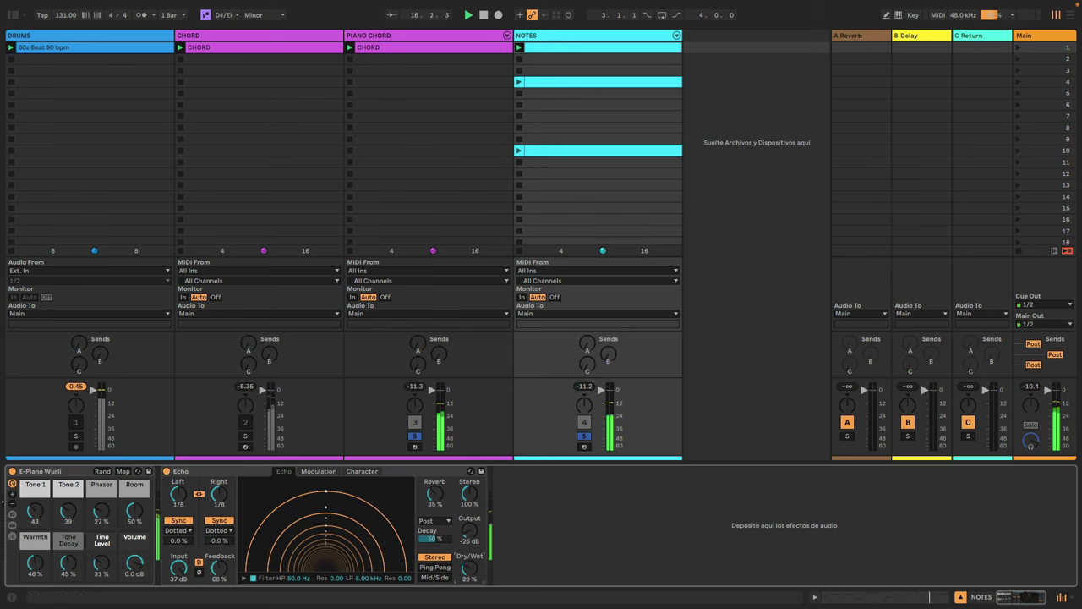
left_click(445, 568)
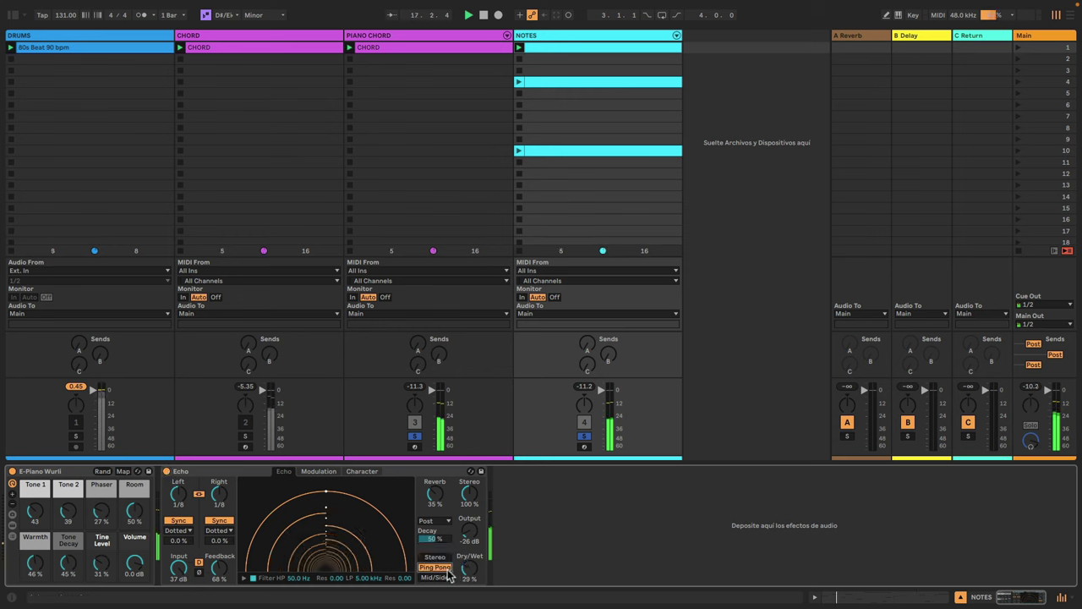
mouse_move(434, 494)
left_mouse_down()
mouse_move(434, 480)
mouse_move(433, 500)
left_mouse_up()
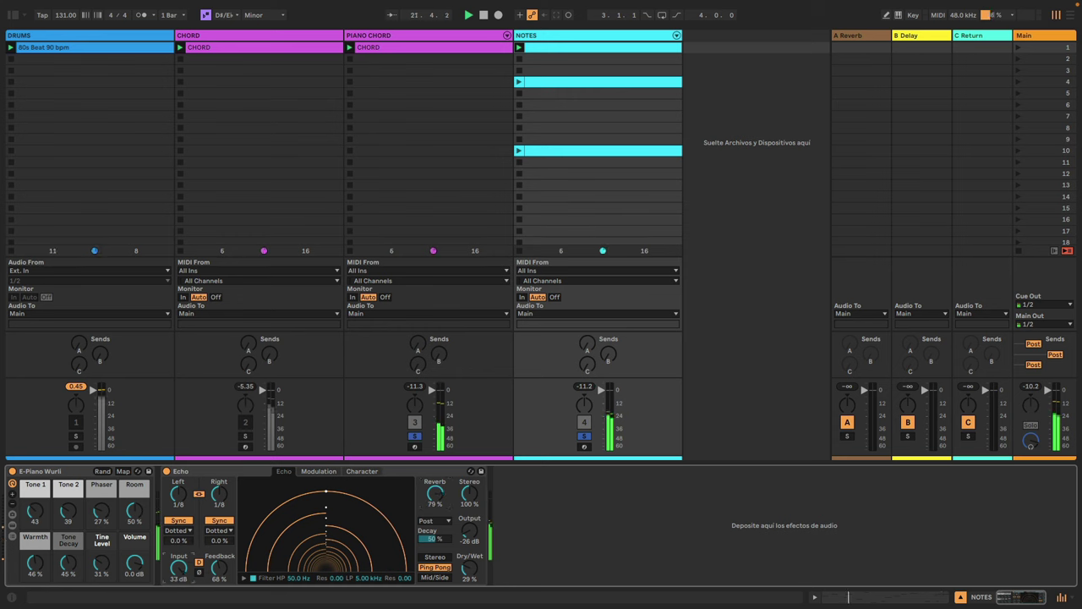
left_click_drag(179, 567, 181, 576)
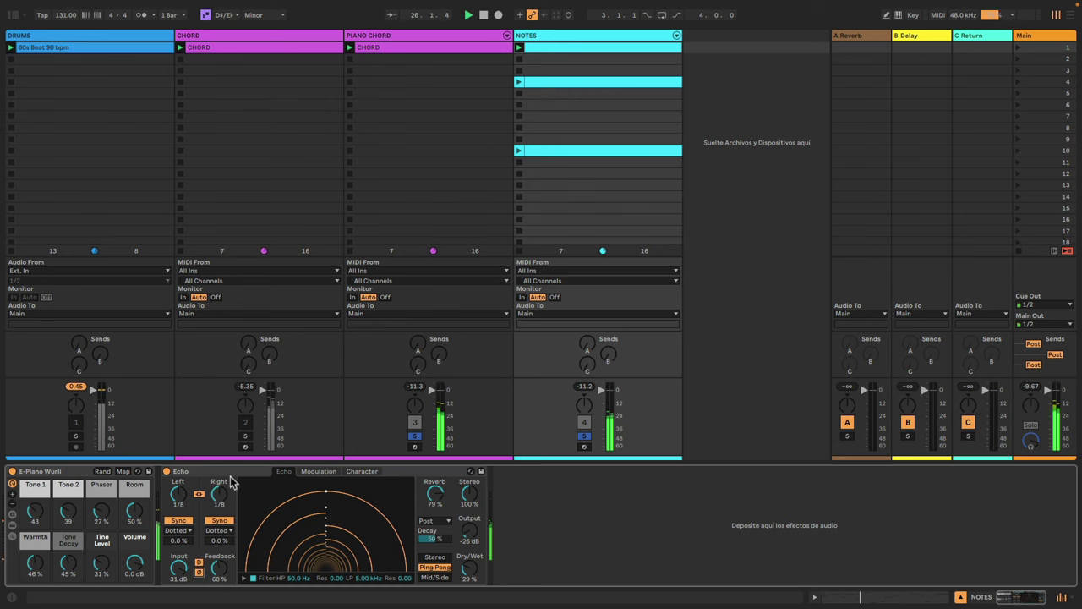
Reactivate the DRUMS track, clear the solos on PIANO CHORD and NOTES, and mute the CHORD track
left_click(246, 422)
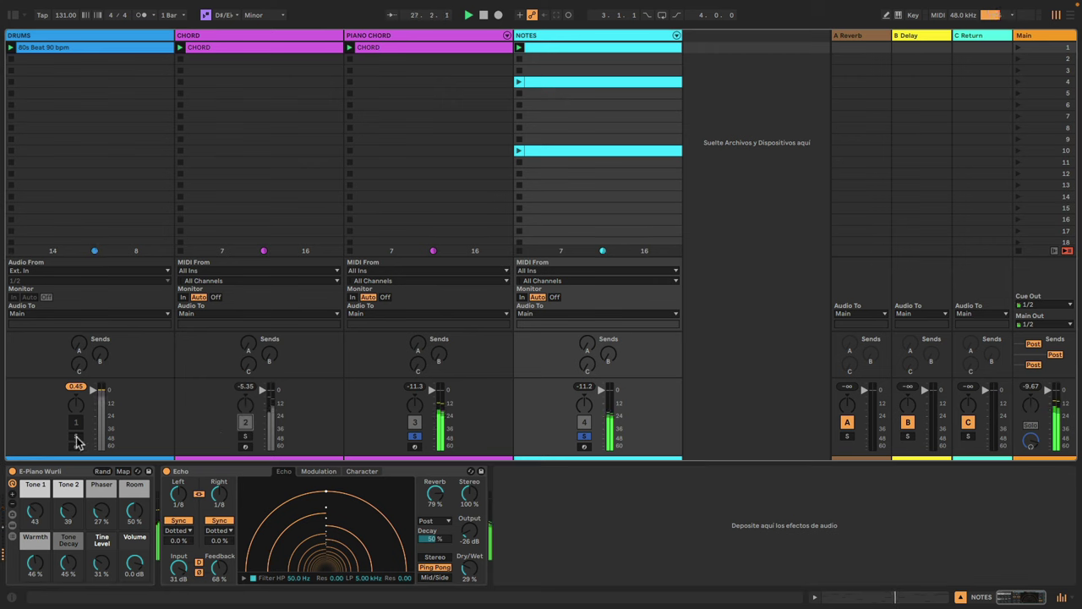
left_click(75, 422)
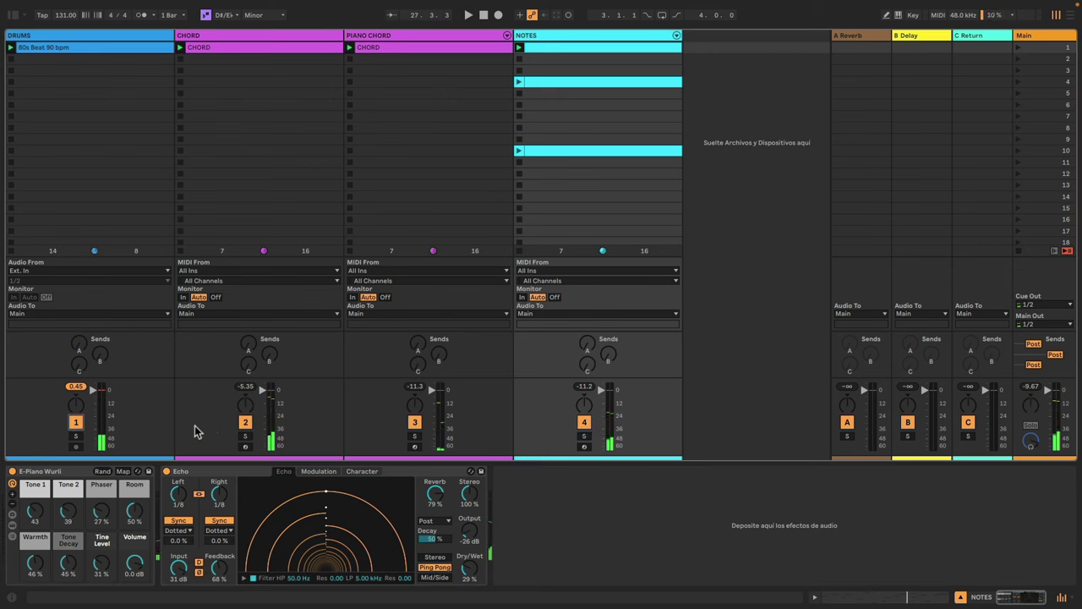
left_click(244, 424)
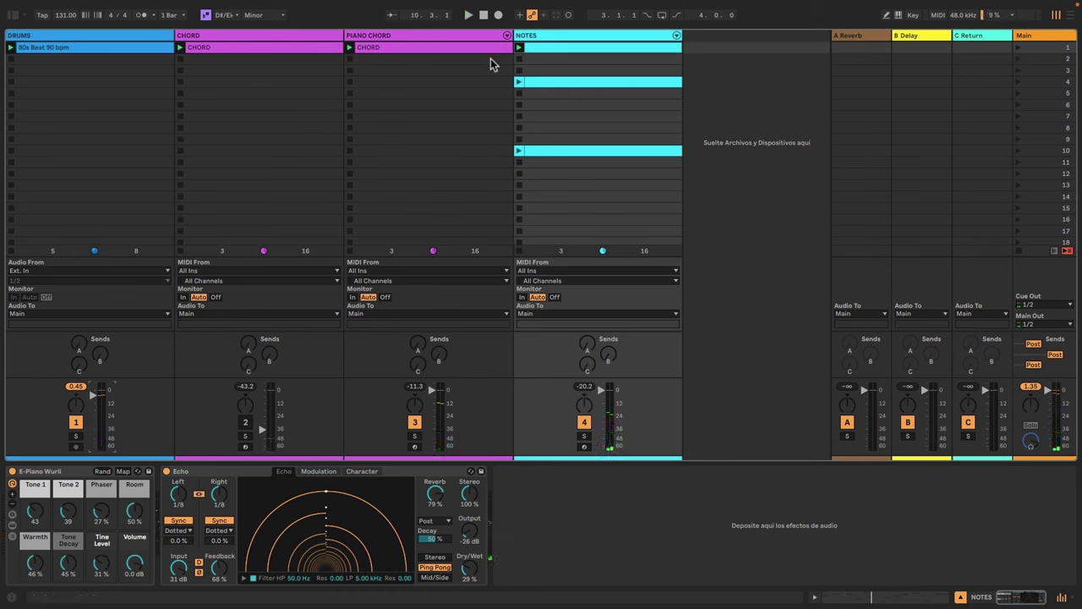
Open the first NOTES clip, show its Seed generator settings, and turn off Fold in the note editor
left_click(554, 51)
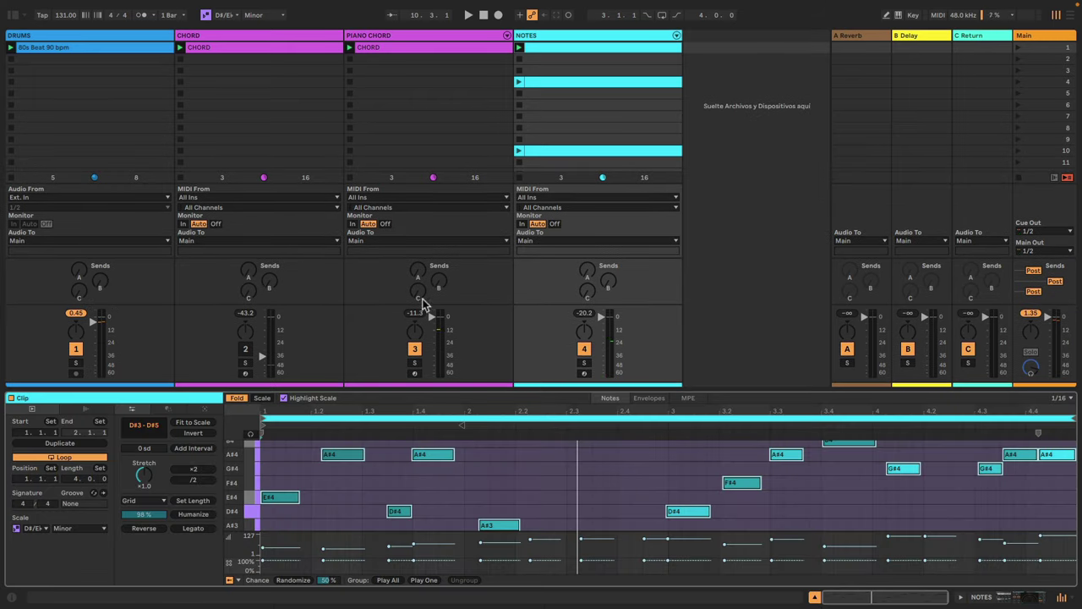
left_click(204, 410)
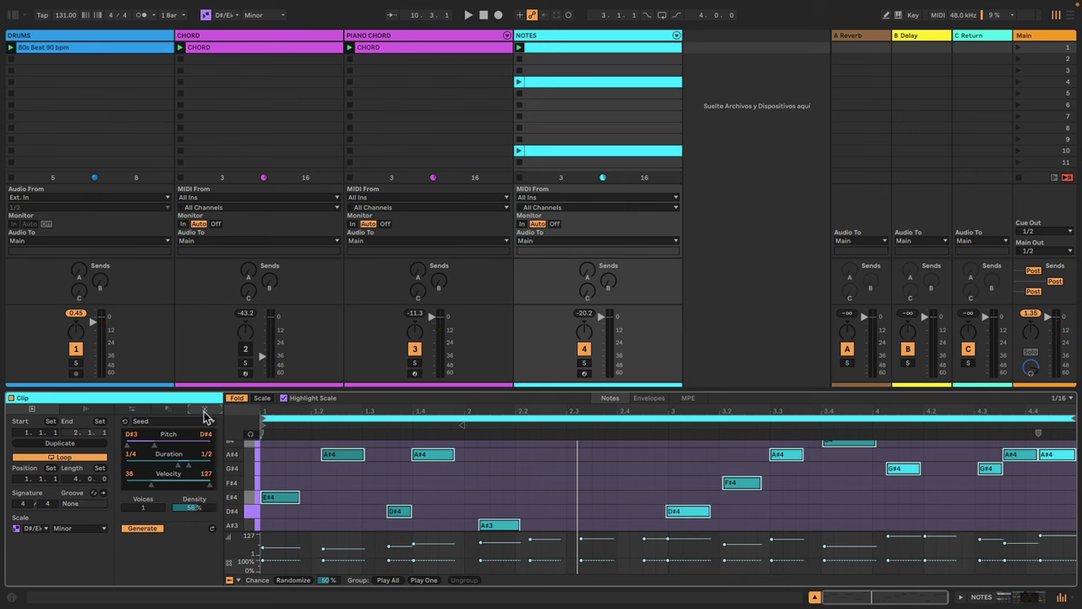
left_click(238, 398)
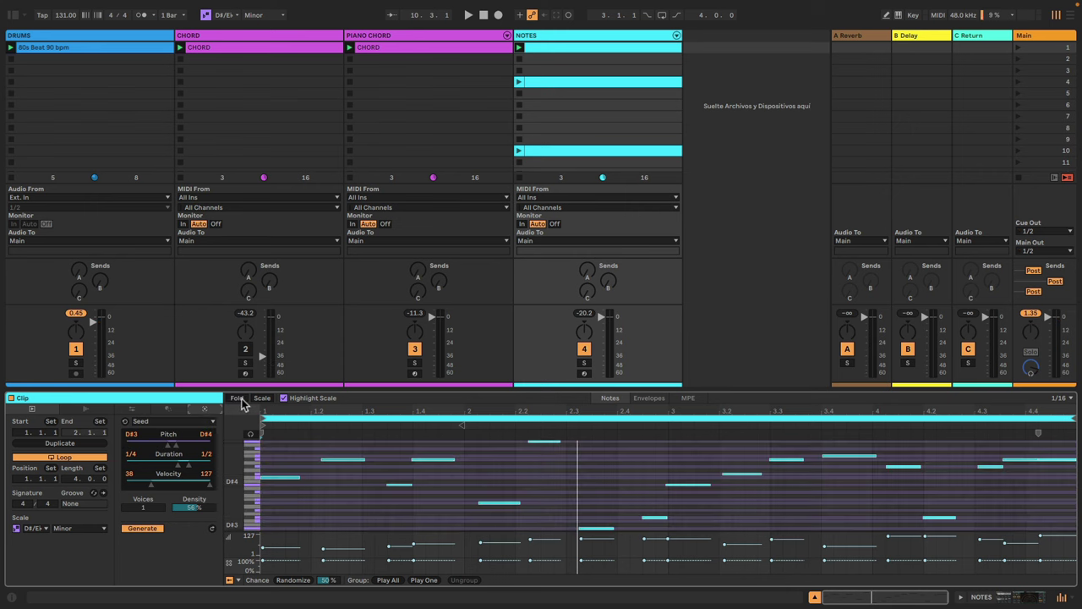